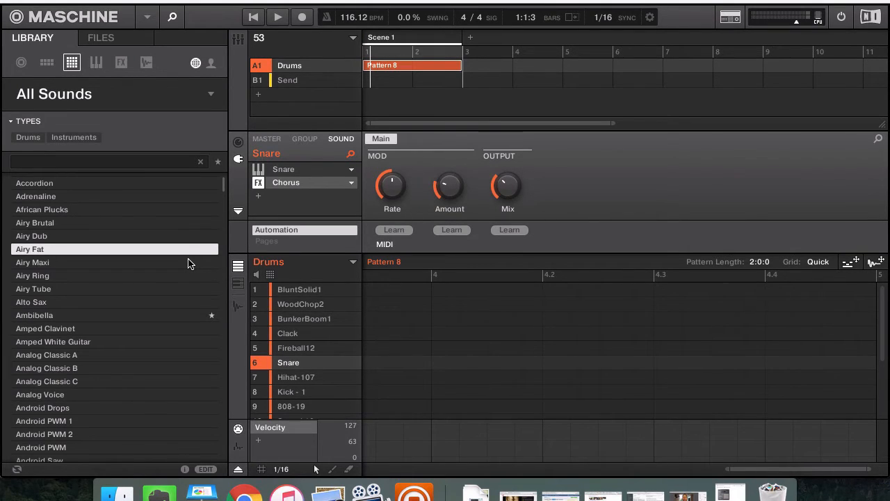
# Step: Clear all existing drum notes from Pattern 8 of the Drums group
pyautogui.scroll(-3, 492, 297)
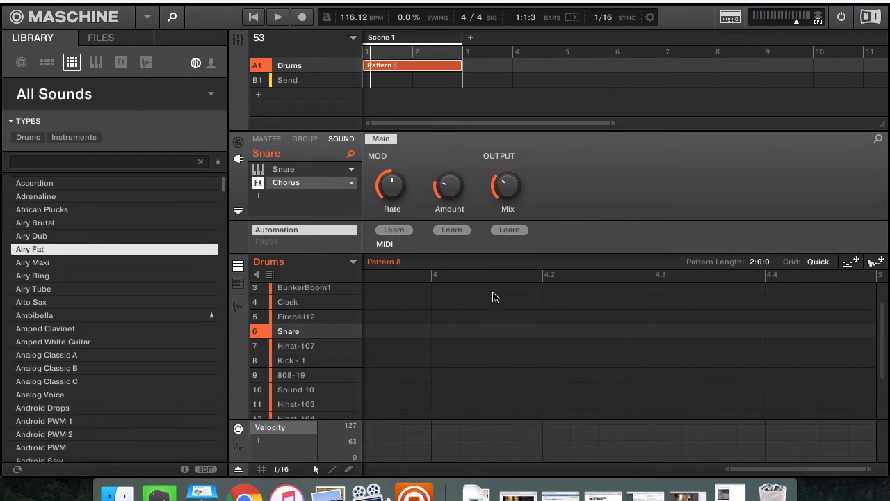
pyautogui.scroll(3, 493, 297)
pyautogui.hscroll(-10, 501, 297)
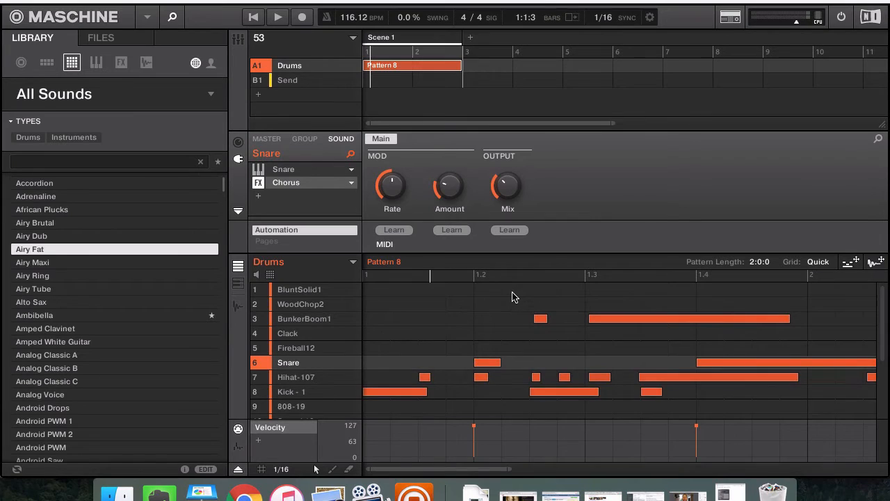
pyautogui.press('Delete')
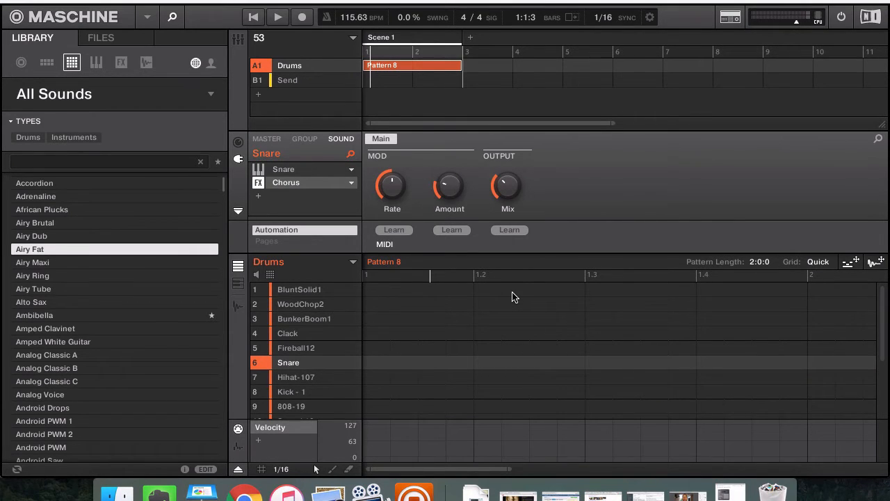
# Step: Record a two-bar Kick - 1 part in Pattern 8 and partially quantize its notes toward the 1/16 grid
pyautogui.press('space')
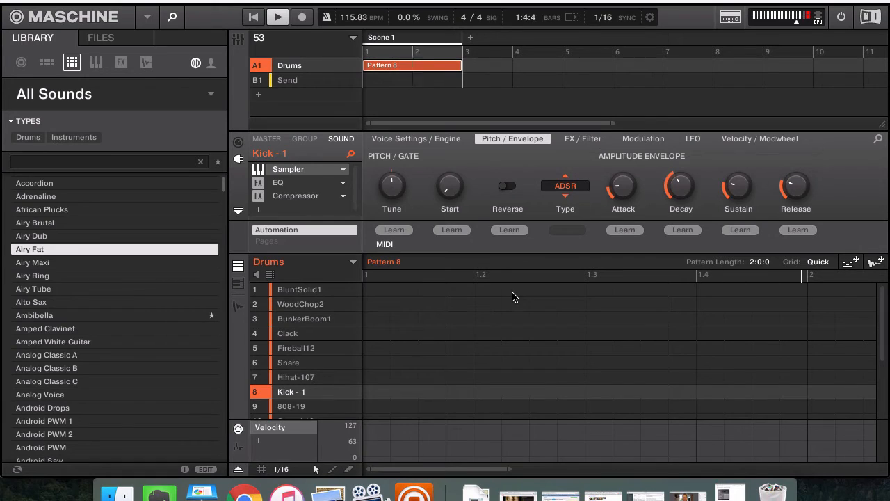
pyautogui.press('r')
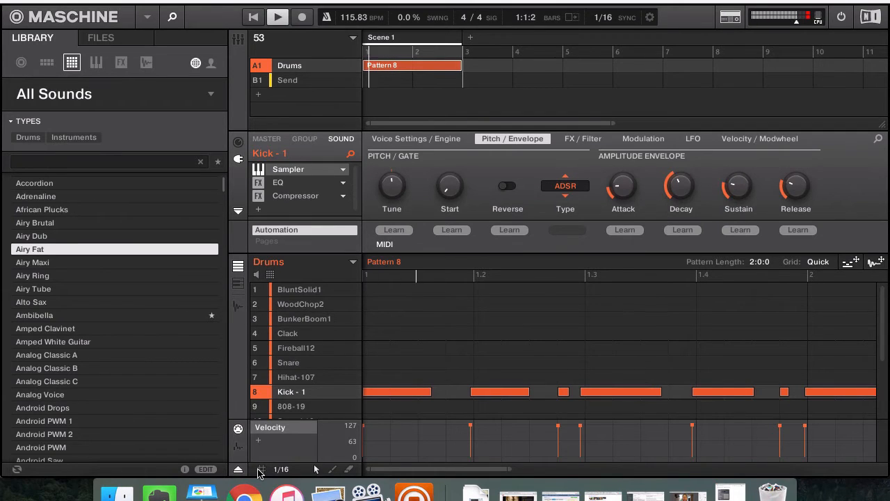
pyautogui.hotkey('shift', '6')
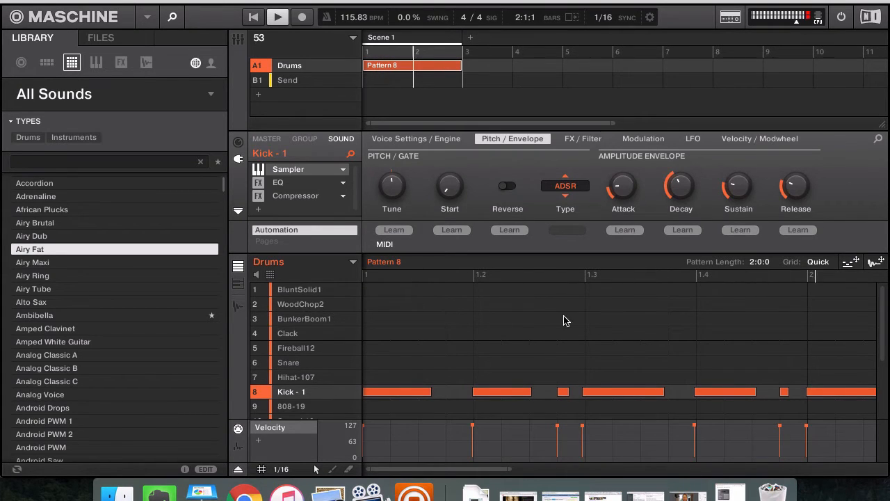
pyautogui.hscroll(3, 546, 331)
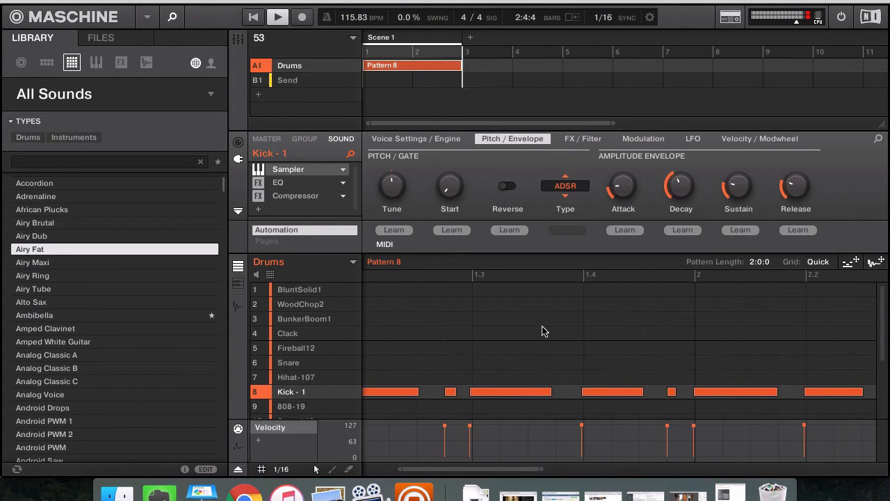
pyautogui.press('space')
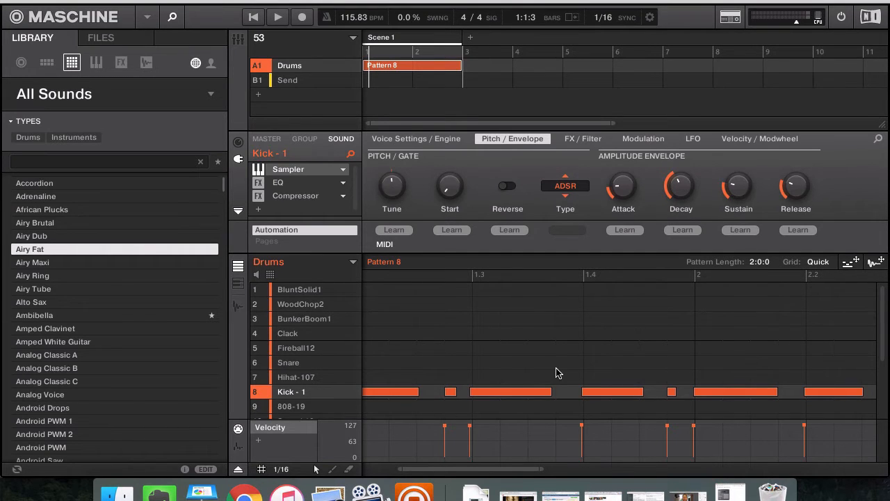
# Step: Play the pattern and nudge the Kick - 1 notes near 1.2, 1.3, 1.4 and 2 closer to their grid lines
pyautogui.scroll(-2, 557, 384)
pyautogui.hscroll(-1, 557, 386)
pyautogui.hscroll(-2, 557, 386)
pyautogui.scroll(-1, 557, 386)
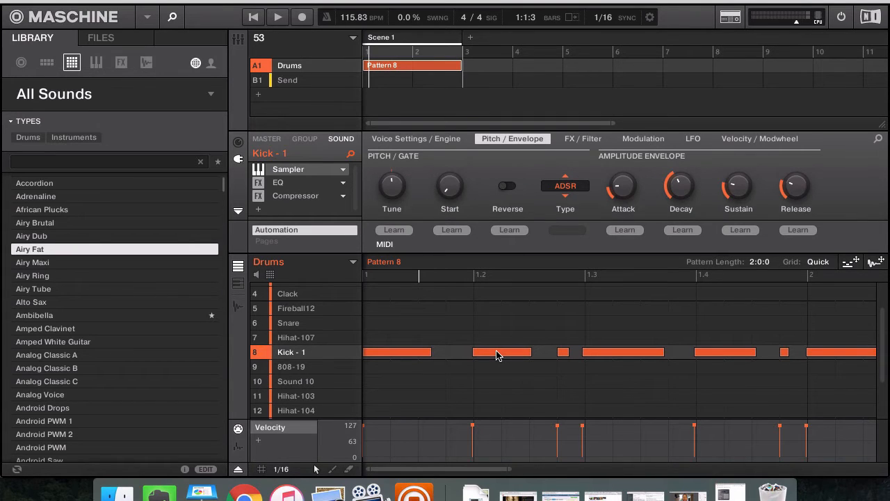
pyautogui.press('space')
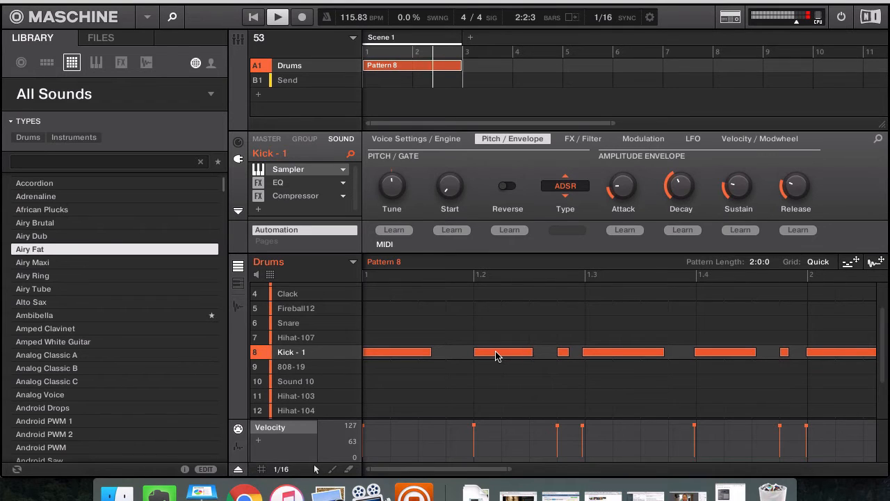
pyautogui.moveTo(635, 358); pyautogui.dragTo(624, 355)
pyautogui.moveTo(715, 354); pyautogui.dragTo(717, 354)
pyautogui.click(815, 354)
pyautogui.hscroll(3, 793, 357)
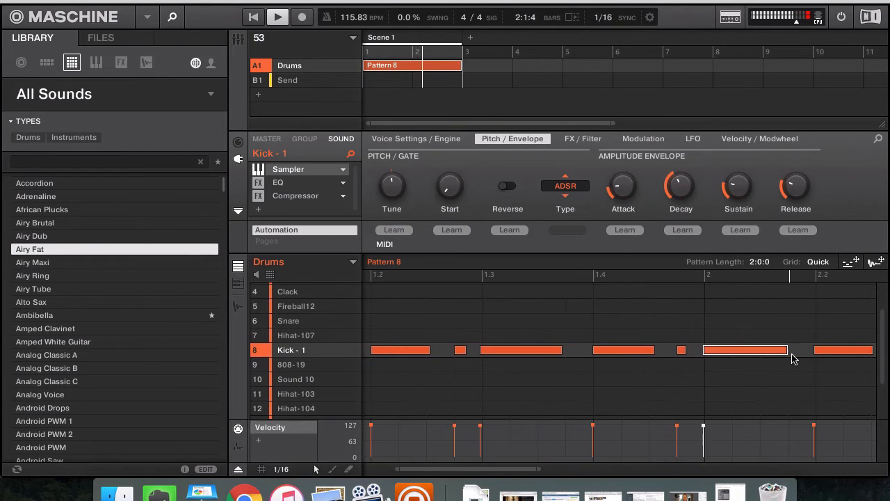
pyautogui.moveTo(720, 354); pyautogui.dragTo(721, 354)
pyautogui.click(624, 356)
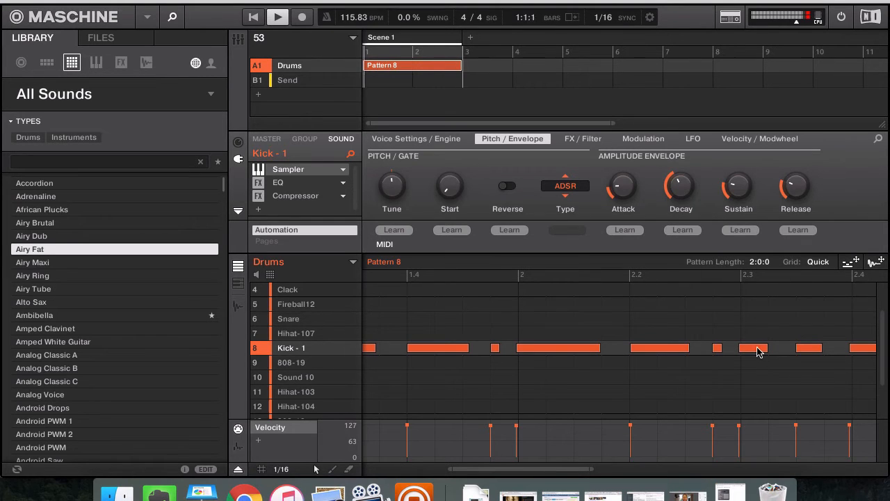
# Step: Fine-tune the timing of the last two kicks and lower the velocity of the final kick and the short kick before 2.3
pyautogui.moveTo(715, 430)
pyautogui.moveTo(715, 430); pyautogui.dragTo(715, 434)
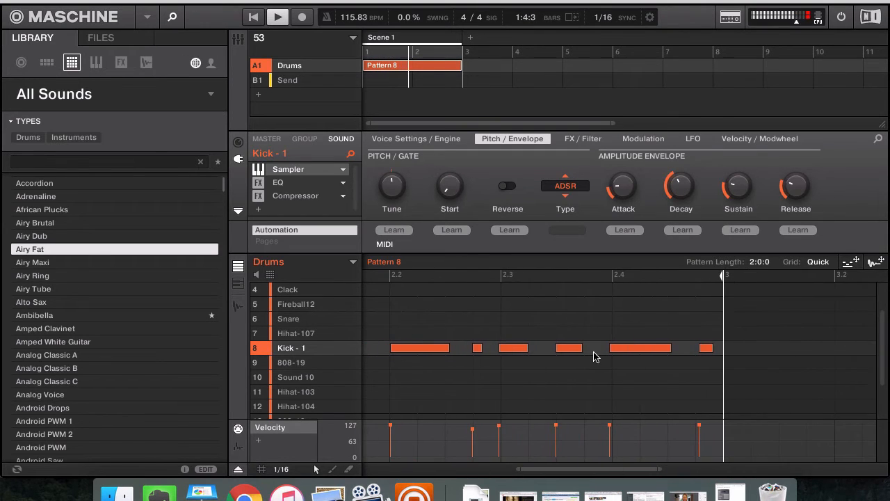
pyautogui.moveTo(630, 351); pyautogui.dragTo(632, 348)
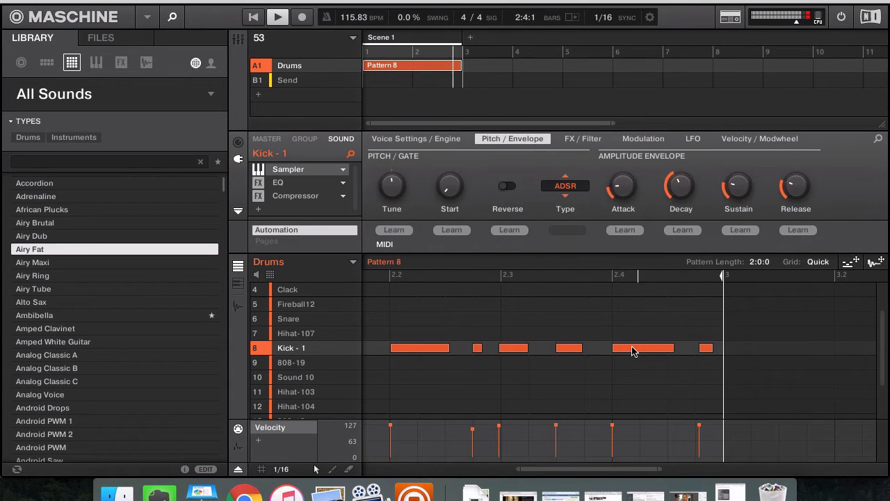
pyautogui.moveTo(705, 350); pyautogui.dragTo(704, 352)
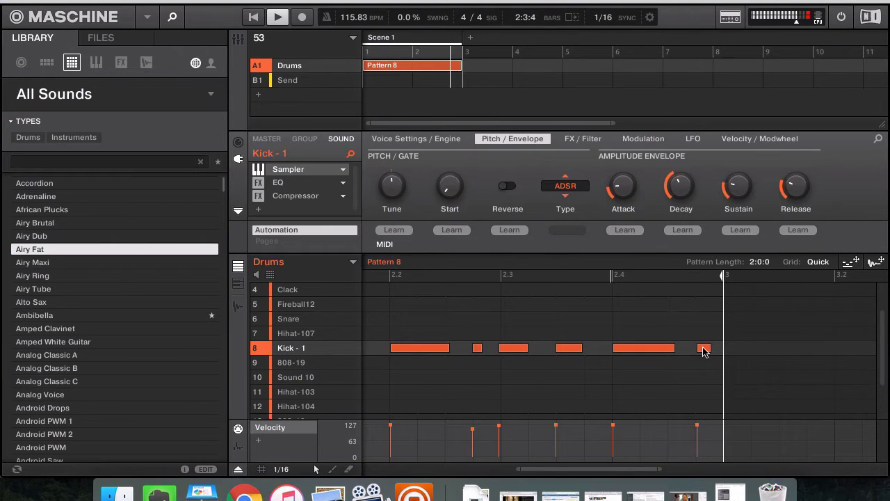
pyautogui.moveTo(703, 420); pyautogui.dragTo(700, 435)
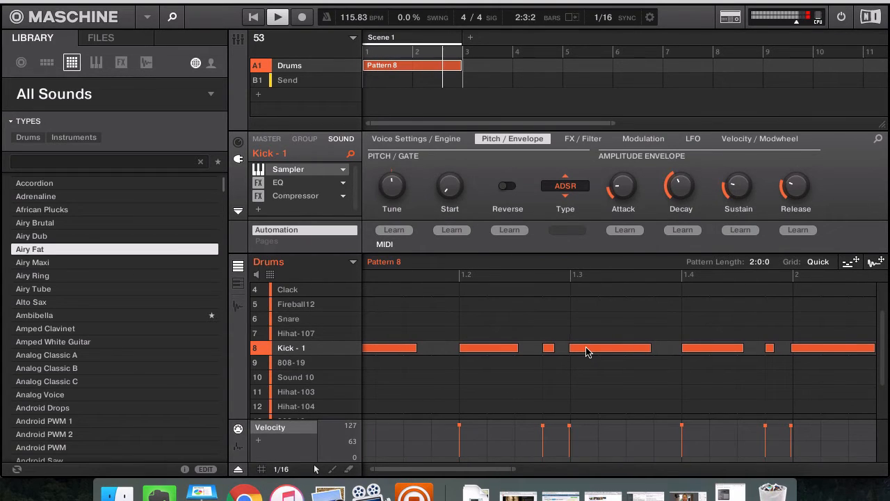
# Step: Nudge the Kick - 1 notes at 1.3 and at the start of bar 2 to sit slightly ahead of their grid lines
pyautogui.scroll(1, 556, 407)
pyautogui.scroll(-2, 556, 406)
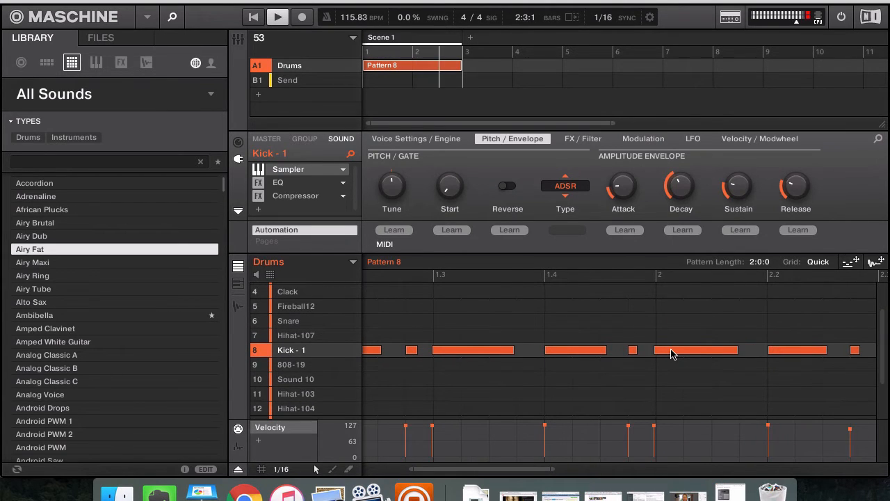
pyautogui.moveTo(673, 355); pyautogui.dragTo(676, 355)
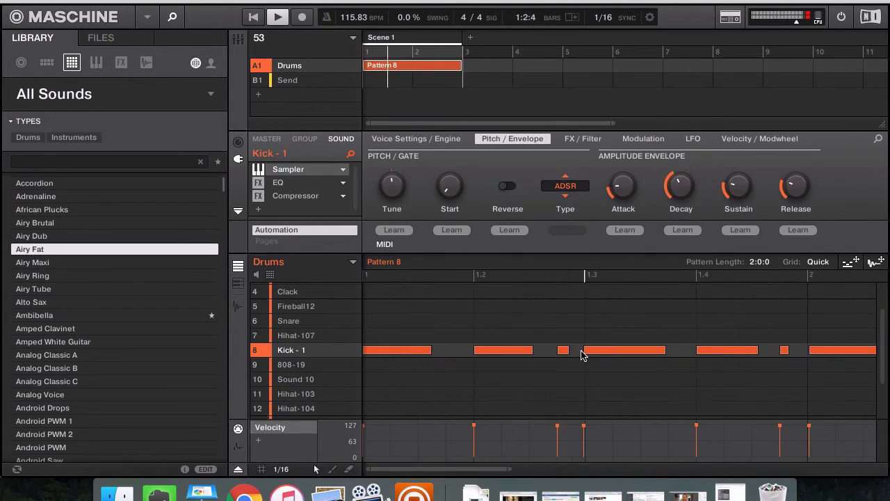
pyautogui.moveTo(594, 355); pyautogui.dragTo(596, 355)
pyautogui.moveTo(819, 353); pyautogui.dragTo(815, 352)
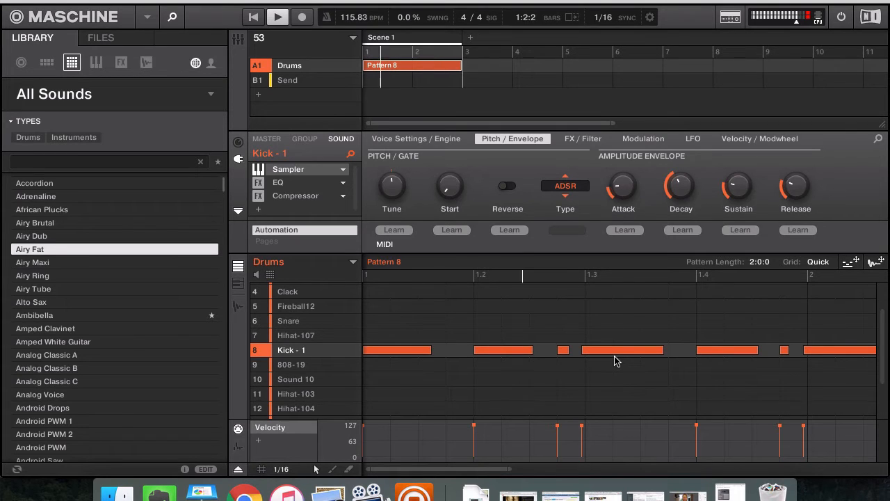
pyautogui.hscroll(5, 615, 359)
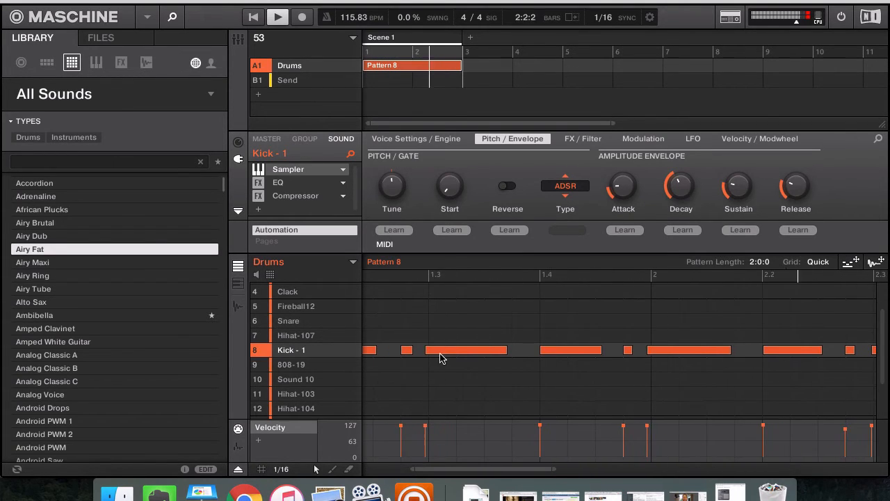
pyautogui.moveTo(441, 357); pyautogui.dragTo(444, 358)
pyautogui.hscroll(6, 573, 357)
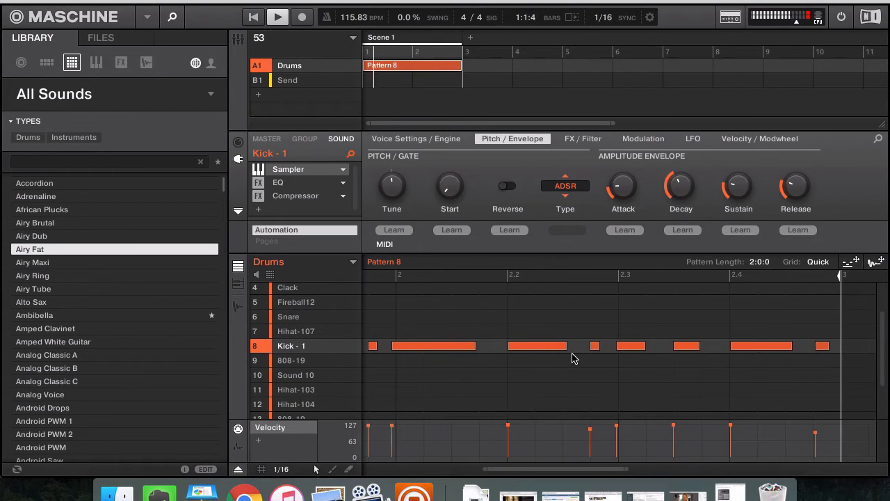
pyautogui.click(608, 350)
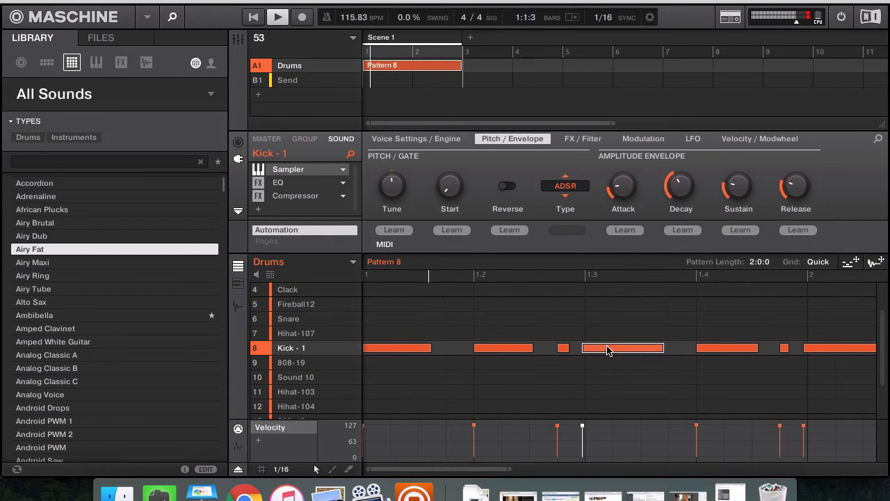
pyautogui.click(819, 351)
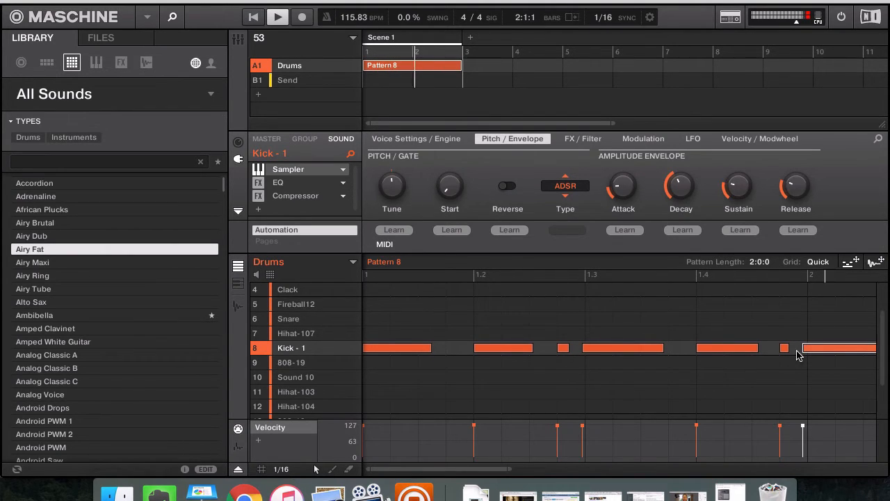
# Step: Lower the velocity of the short kicks before 1.3 and bar 2, and nudge the kick starting bar 2 slightly later
pyautogui.moveTo(557, 425); pyautogui.dragTo(557, 430)
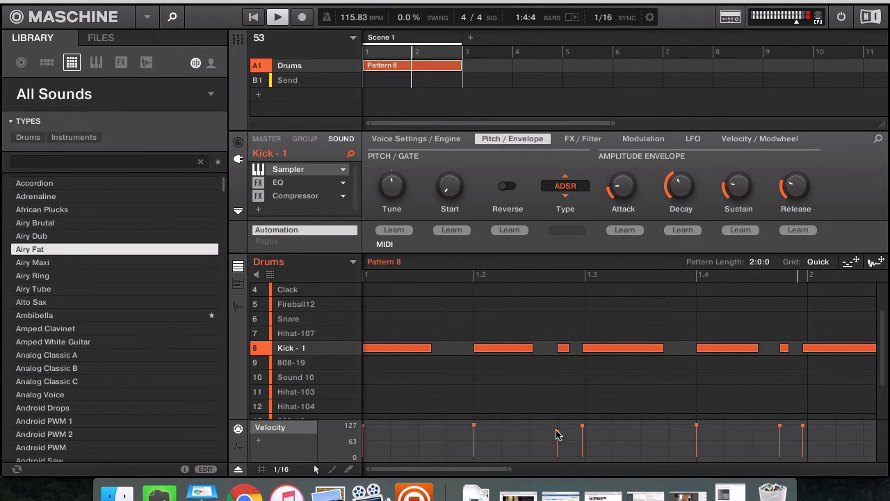
pyautogui.moveTo(780, 425); pyautogui.dragTo(780, 431)
pyautogui.hscroll(1, 765, 373)
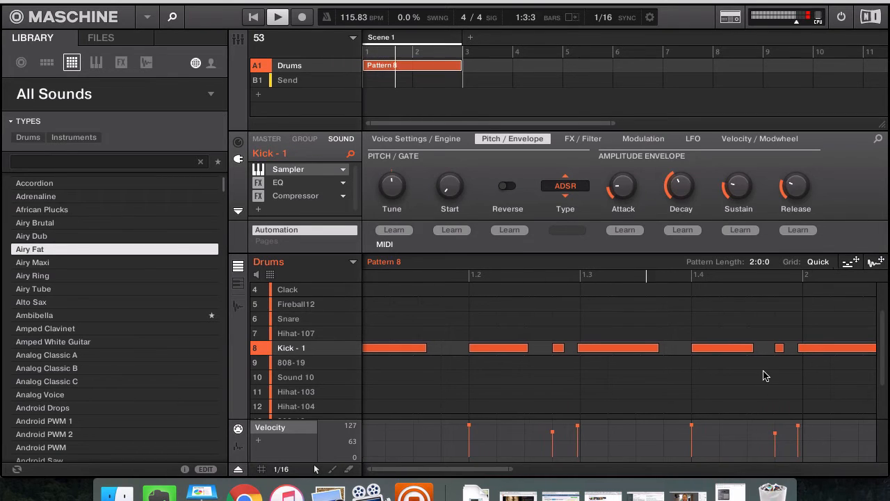
pyautogui.click(814, 352)
pyautogui.press('Right')
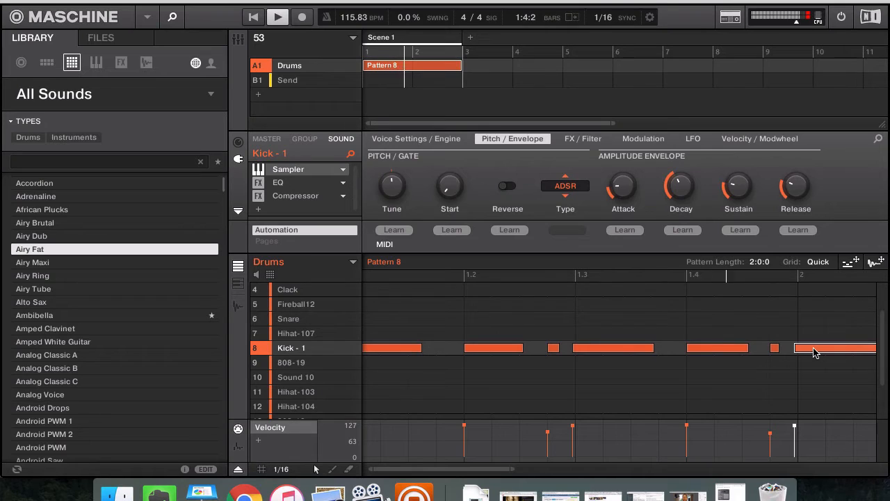
pyautogui.press('space')
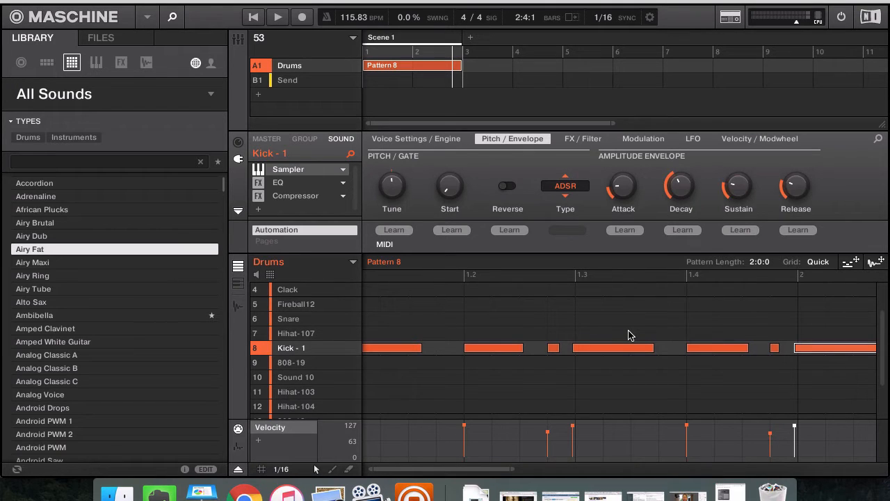
# Step: Review the timing and velocities of the Kick - 1 notes across both bars of Pattern 8
pyautogui.hscroll(-1, 630, 335)
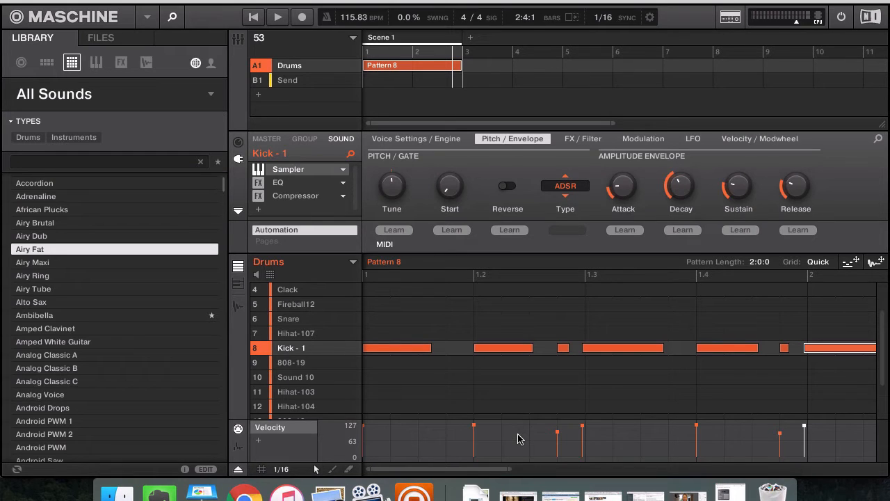
pyautogui.hscroll(5, 666, 425)
pyautogui.hscroll(10, 656, 427)
pyautogui.hscroll(-10, 656, 427)
pyautogui.hscroll(1, 835, 378)
pyautogui.hscroll(10, 835, 378)
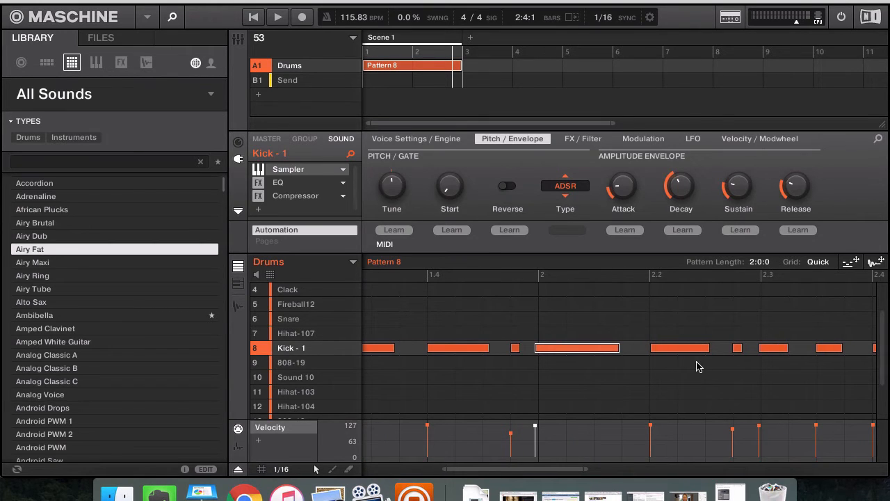
pyautogui.hscroll(-8, 789, 359)
pyautogui.hscroll(-2, 738, 372)
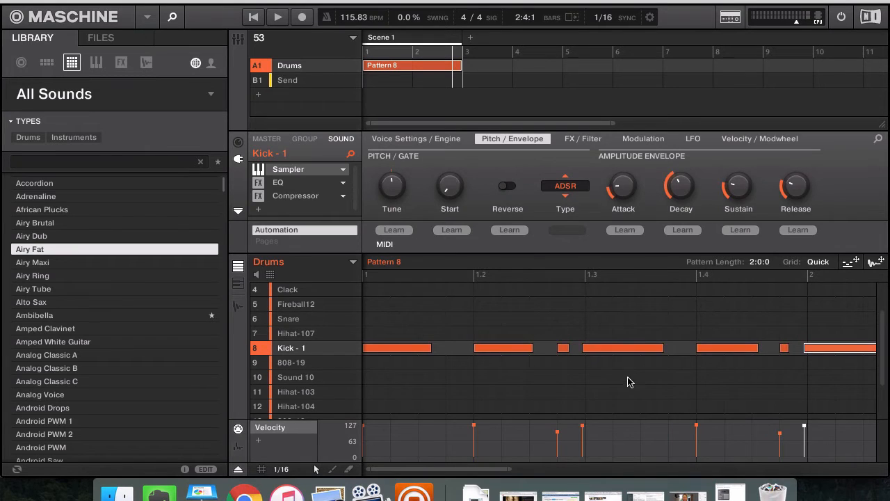
# Step: Slightly raise the velocity of the short kick before 1.3 and lower that of the short kick before 2.3
pyautogui.moveTo(559, 431)
pyautogui.moveTo(559, 431); pyautogui.dragTo(558, 428)
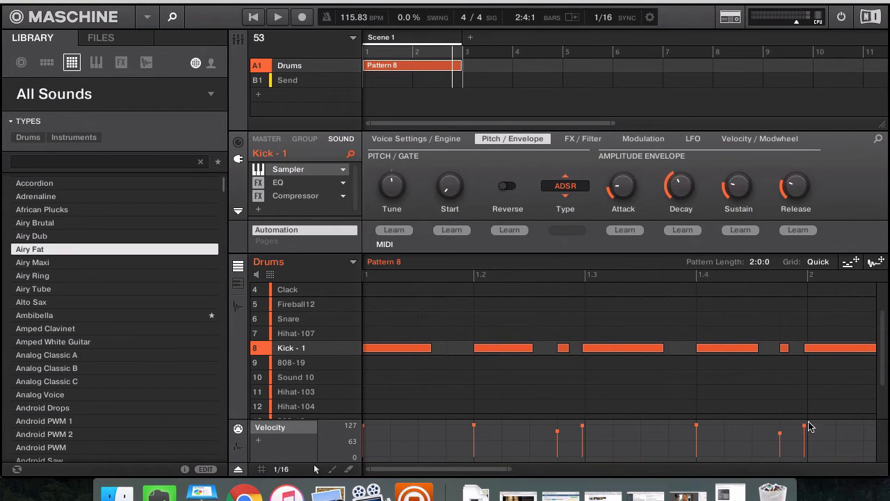
pyautogui.hscroll(6, 849, 417)
pyautogui.hscroll(9, 847, 417)
pyautogui.moveTo(586, 433)
pyautogui.moveTo(586, 432); pyautogui.dragTo(586, 436)
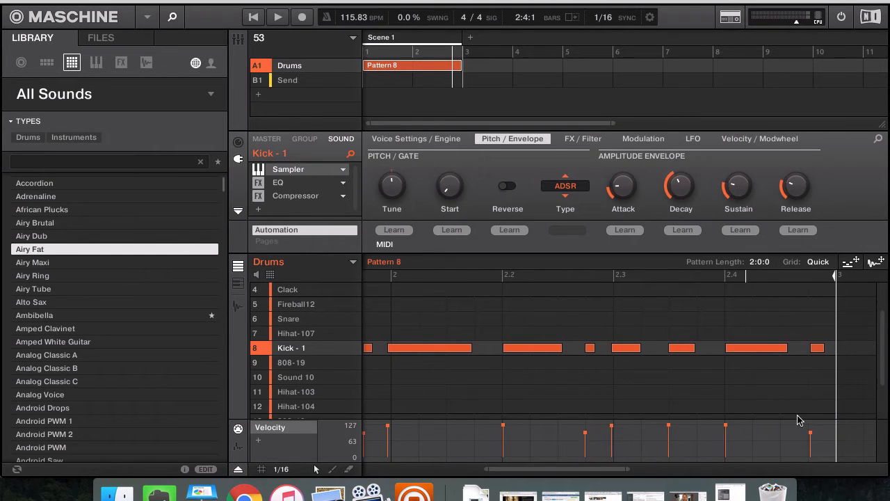
# Step: Start playback and record a Hihat-107 part over the kicks across both bars of Pattern 8
pyautogui.hscroll(-5, 744, 394)
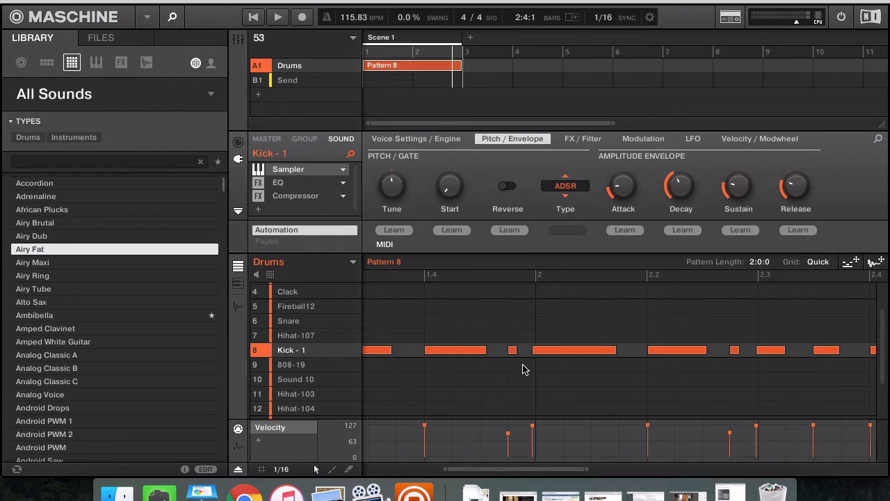
pyautogui.press('space')
pyautogui.press('Up')
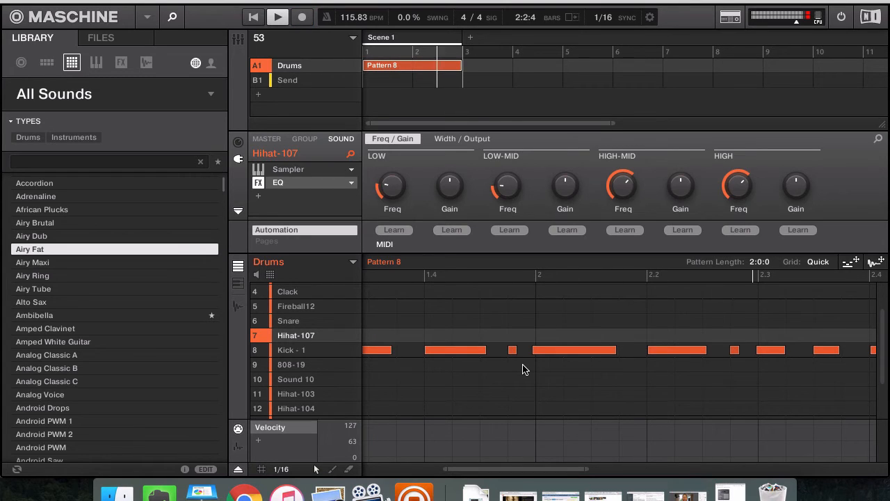
pyautogui.press('r')
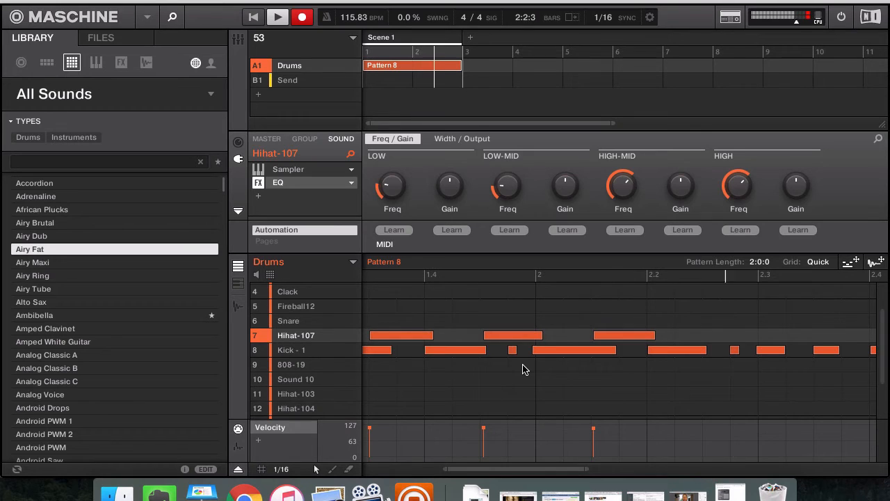
pyautogui.press('r')
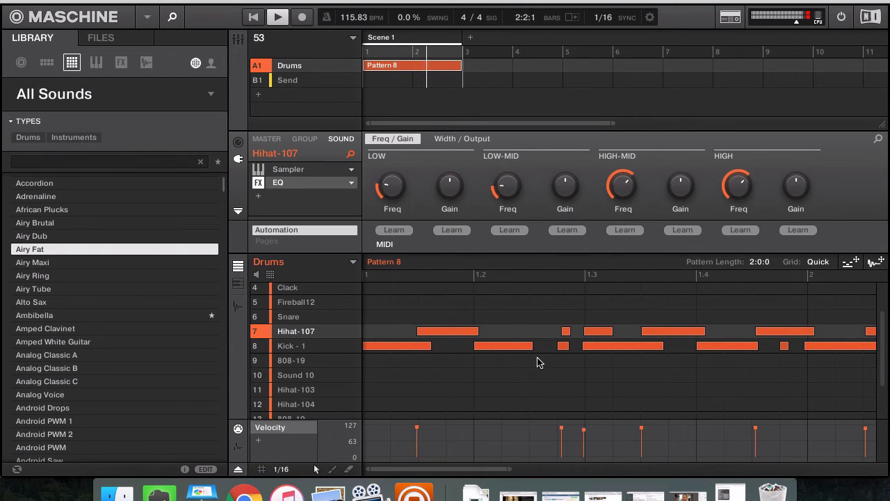
# Step: Try nudging the Kick - 1 notes at the start of bar 2 and at 1.3 slightly later
pyautogui.click(837, 347)
pyautogui.press('Right')
pyautogui.press('Right')
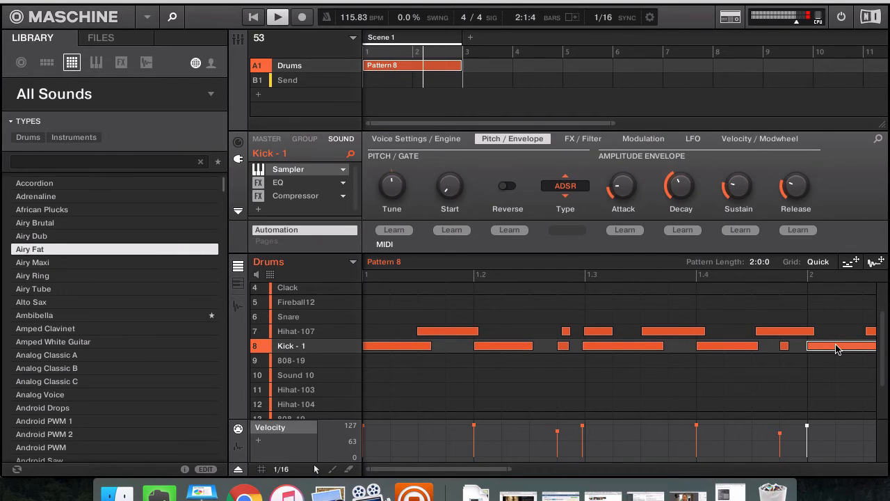
pyautogui.press('Right')
pyautogui.click(647, 349)
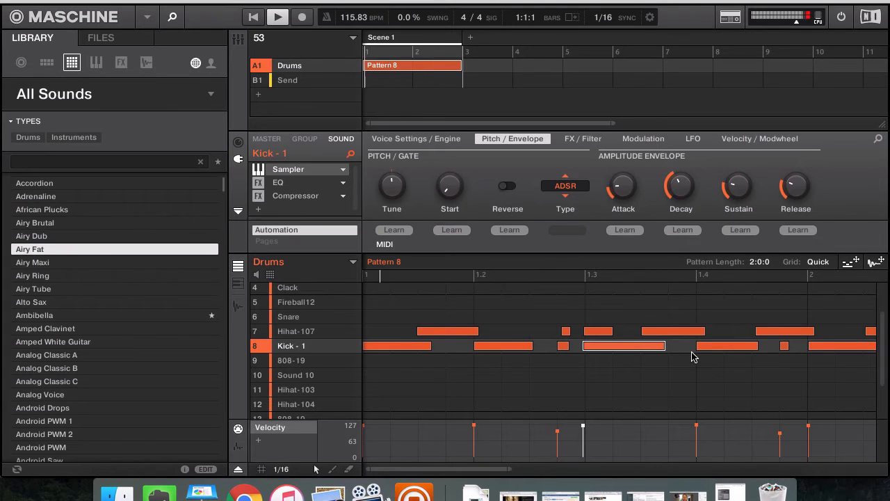
# Step: Undo the latest timing nudges on the Kick - 1 notes at 1.3 and bar 2
pyautogui.press('super+z')
pyautogui.press('super+z')
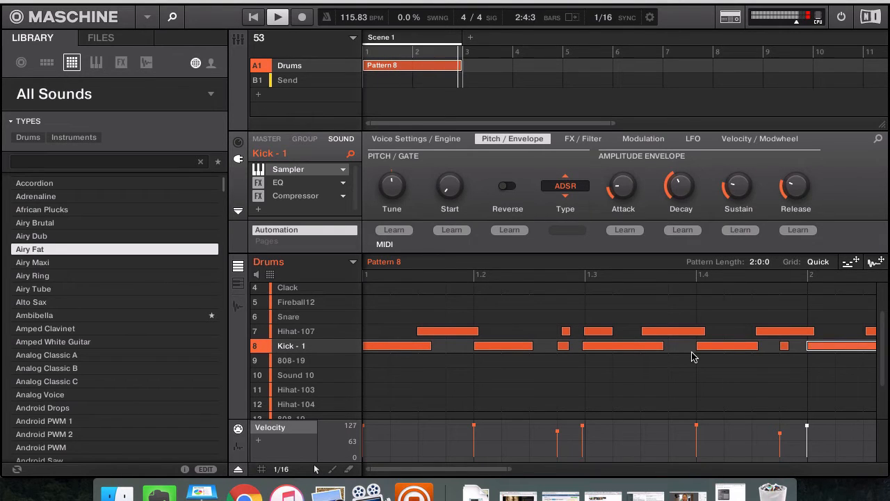
pyautogui.press('super+z')
pyautogui.press('super+Left')
pyautogui.press('super+z')
pyautogui.press('super+y')
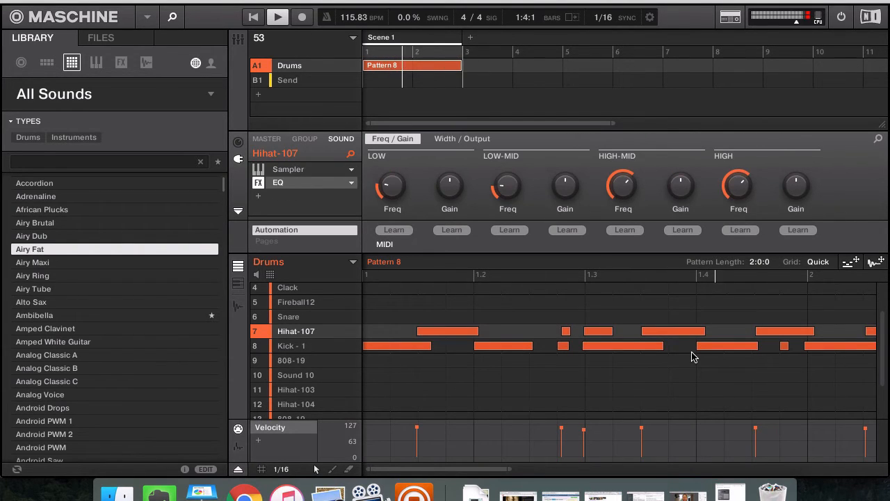
# Step: Nudge the first Hihat-107 note, the long one before 1.2, slightly later
pyautogui.hscroll(4, 722, 337)
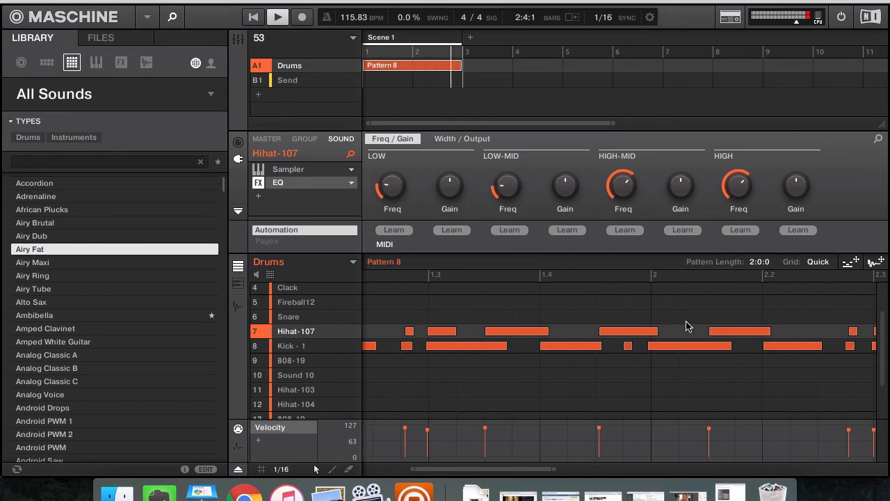
pyautogui.hscroll(-4, 698, 324)
pyautogui.click(440, 341)
pyautogui.press('Right')
pyautogui.press('Right')
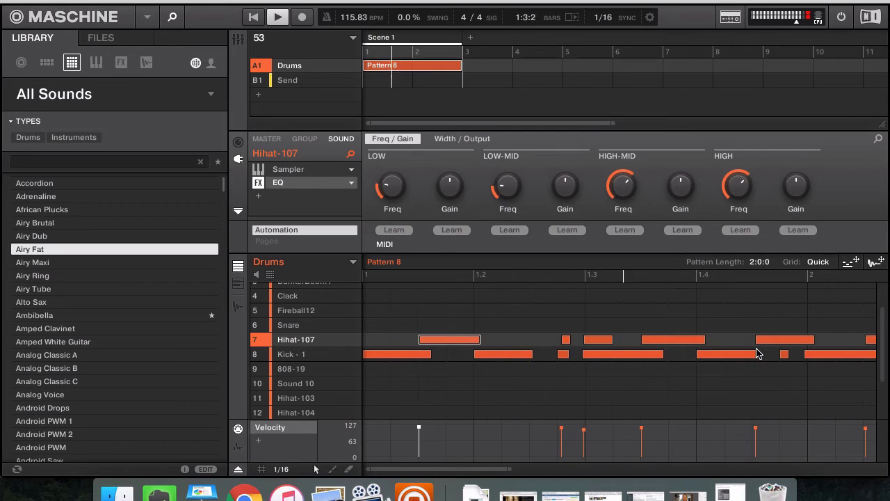
# Step: Restart playback and record a Snare part across both bars of Pattern 8
pyautogui.press('space')
pyautogui.press('space')
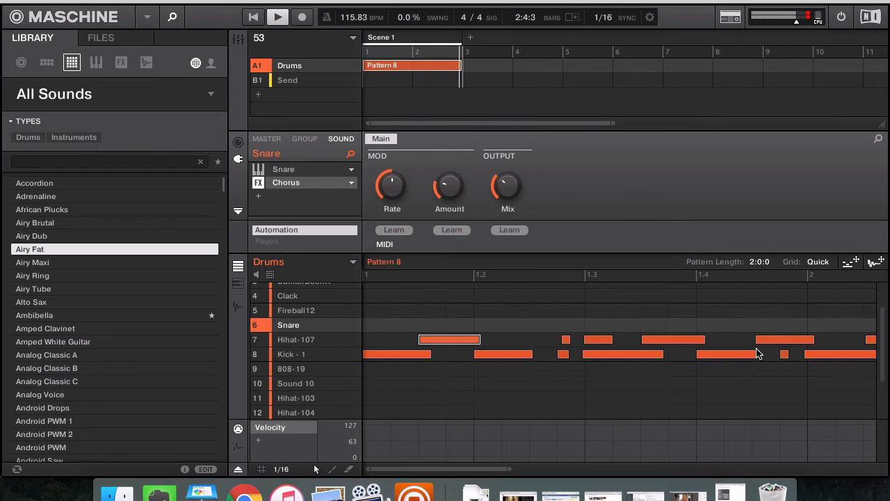
pyautogui.press('r')
pyautogui.press('r')
pyautogui.press('r')
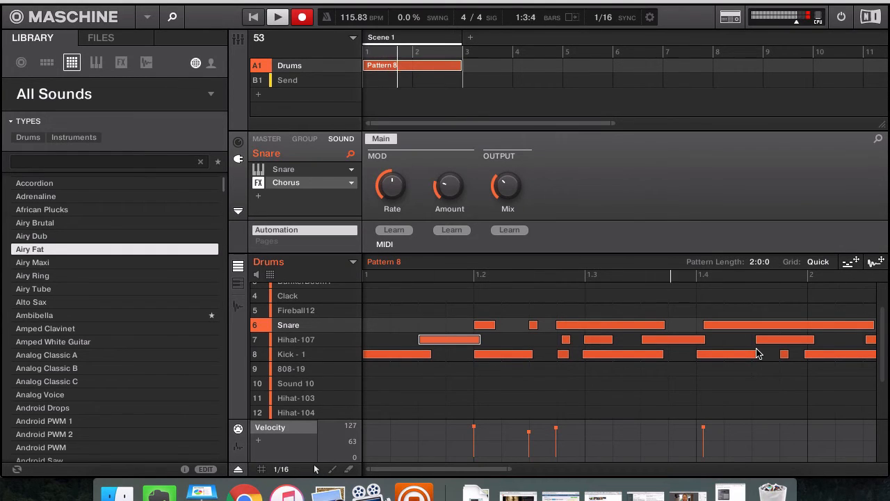
# Step: Nudge the Snare note at 1.4 slightly earlier and the ones at 2.2 and before 2.3 slightly later
pyautogui.click(743, 333)
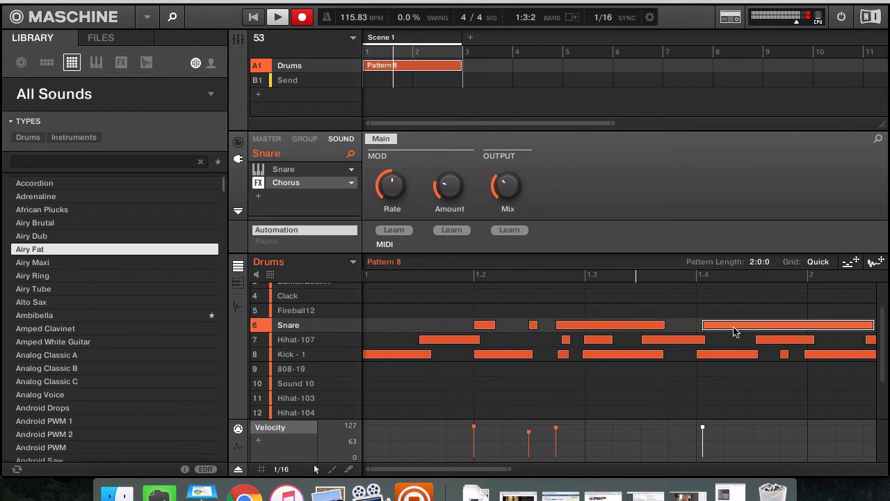
pyautogui.moveTo(708, 329); pyautogui.dragTo(706, 329)
pyautogui.hscroll(5, 771, 339)
pyautogui.click(744, 326)
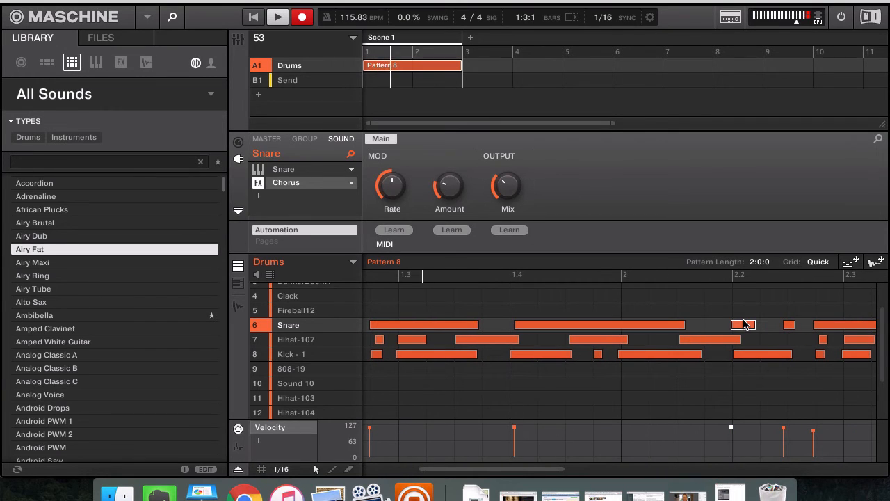
pyautogui.hscroll(1, 819, 339)
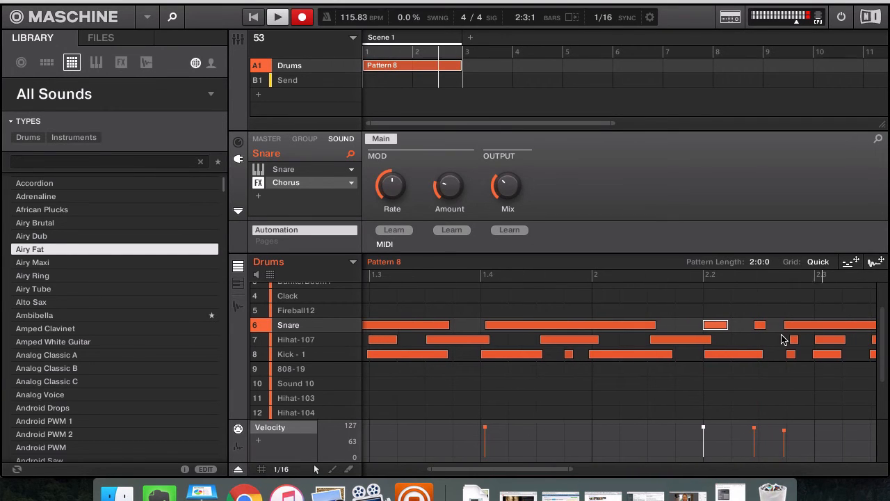
pyautogui.click(798, 327)
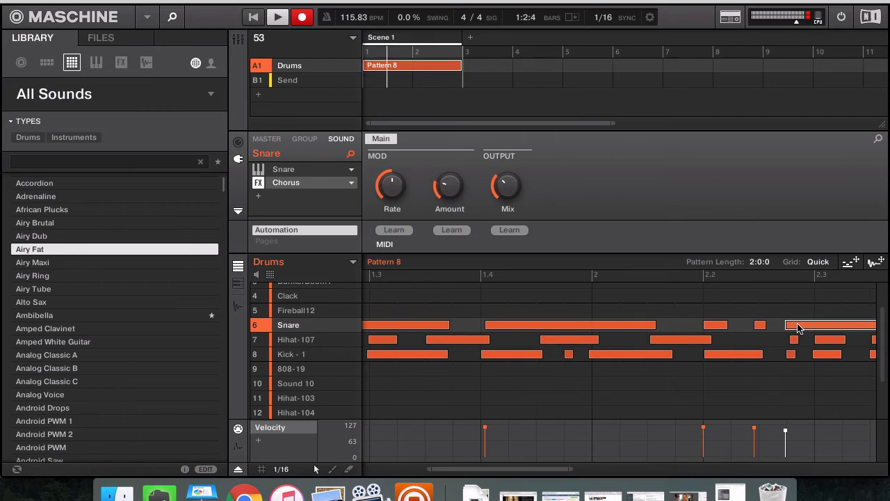
pyautogui.hscroll(7, 798, 327)
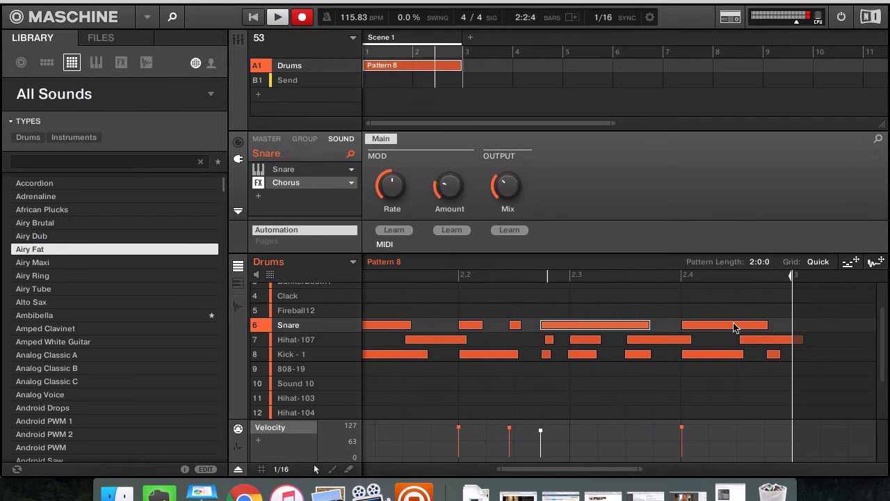
pyautogui.hscroll(-13, 736, 327)
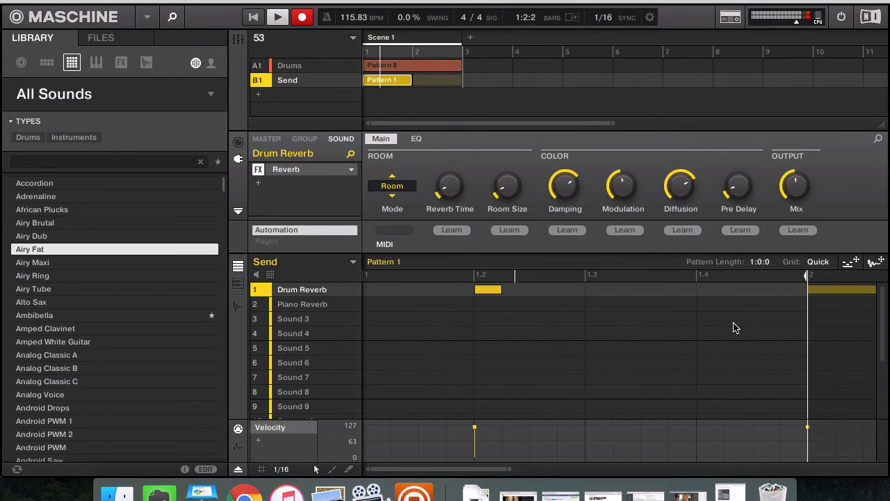
# Step: Undo the stray Drum Reverb notes in the Send group, stop recording, and return to the Drums group
pyautogui.press('super+z')
pyautogui.press('r')
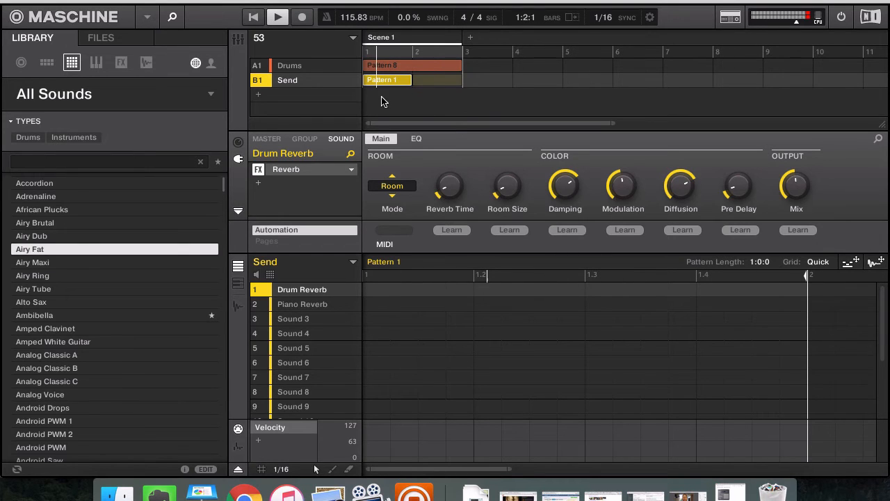
pyautogui.click(332, 66)
pyautogui.click(870, 411)
pyautogui.scroll(-3, 799, 373)
pyautogui.hscroll(3, 799, 372)
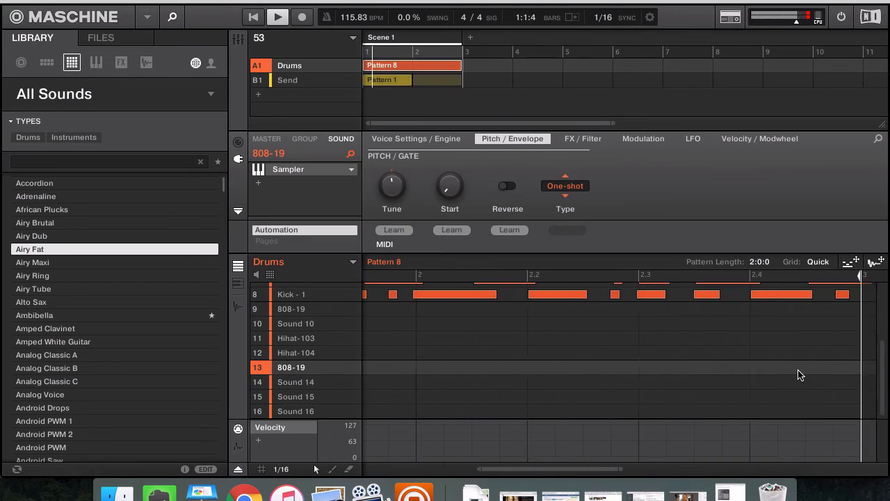
pyautogui.hscroll(-2, 799, 371)
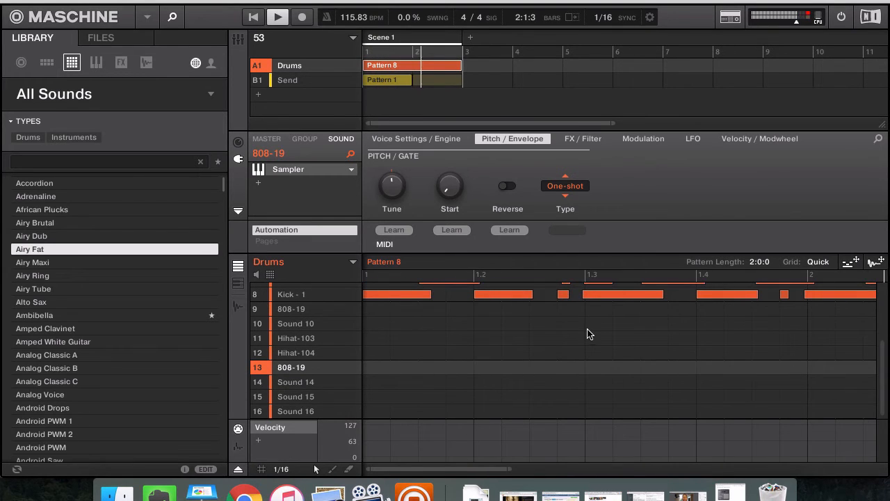
# Step: Add a new empty group and place it between the Drums and Send groups
pyautogui.click(259, 94)
pyautogui.moveTo(280, 91)
pyautogui.mouseDown()
pyautogui.moveTo(281, 71)
pyautogui.moveTo(284, 77)
pyautogui.mouseUp()
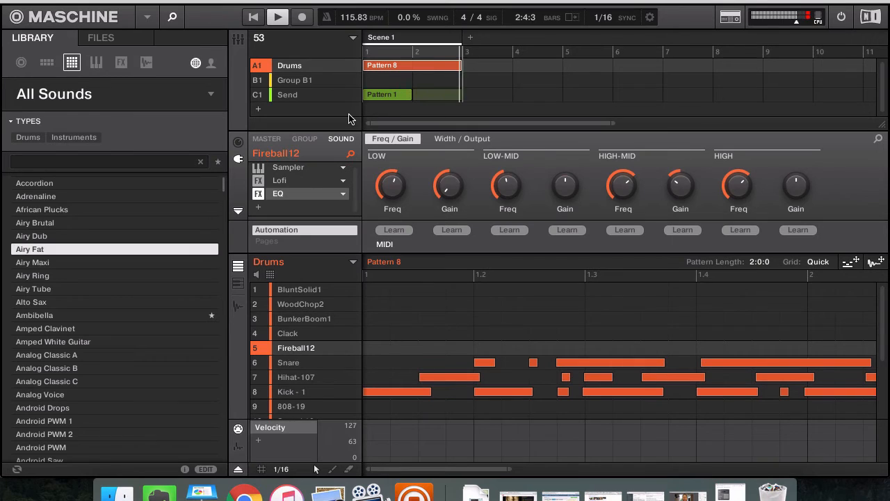
# Step: Record a soft Fireball12 hit just after the start of bar 2 in Pattern 8
pyautogui.press('r')
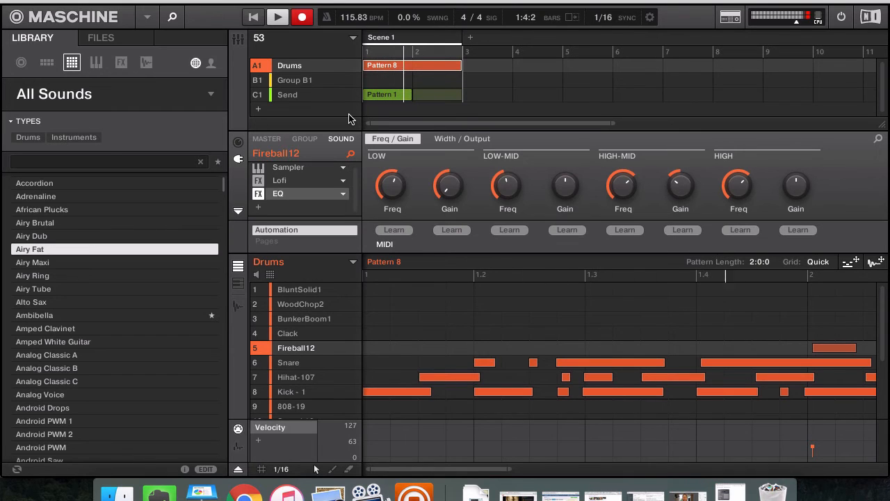
pyautogui.press('r')
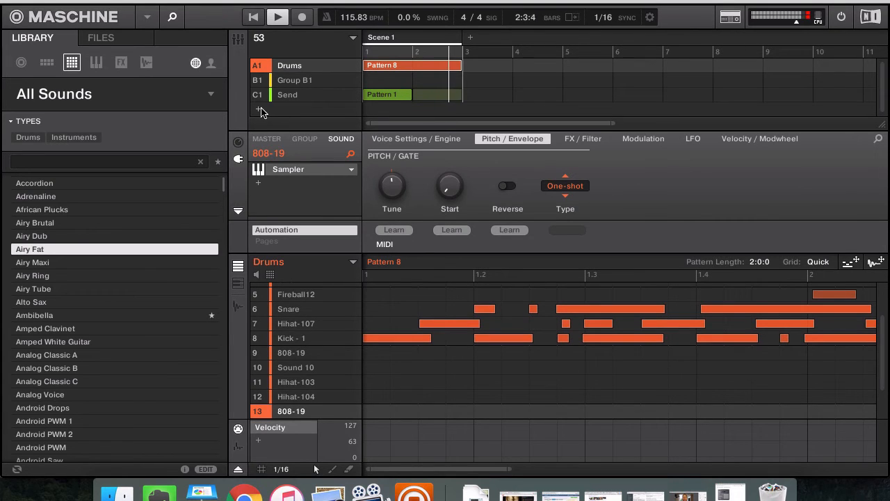
# Step: Select Group B1 and open the 808's folder of the Complete Trap Collection on the Desktop
pyautogui.click(287, 80)
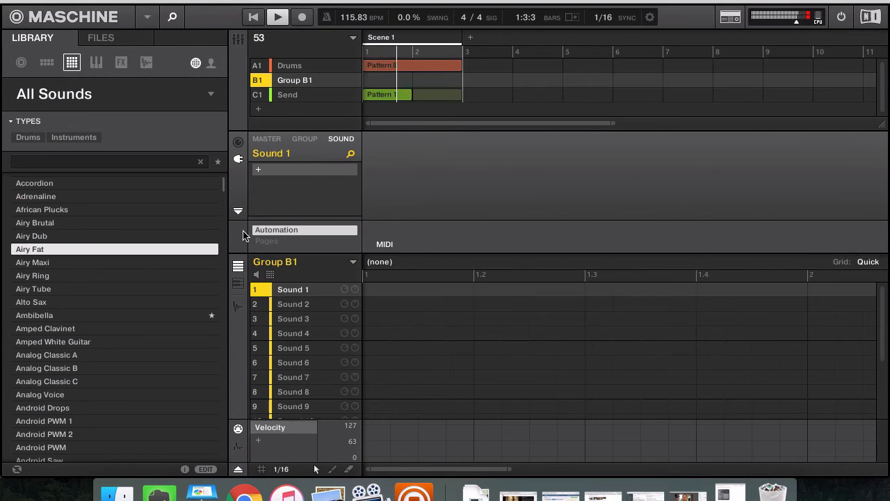
pyautogui.click(97, 38)
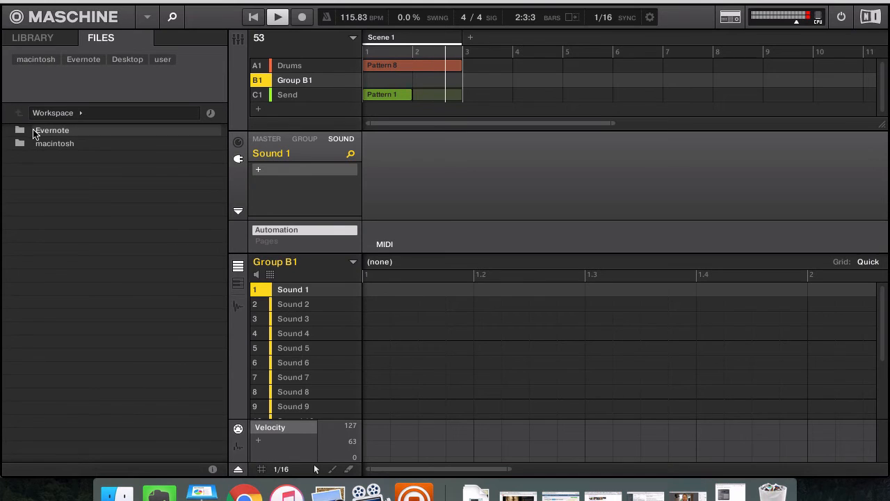
pyautogui.click(34, 36)
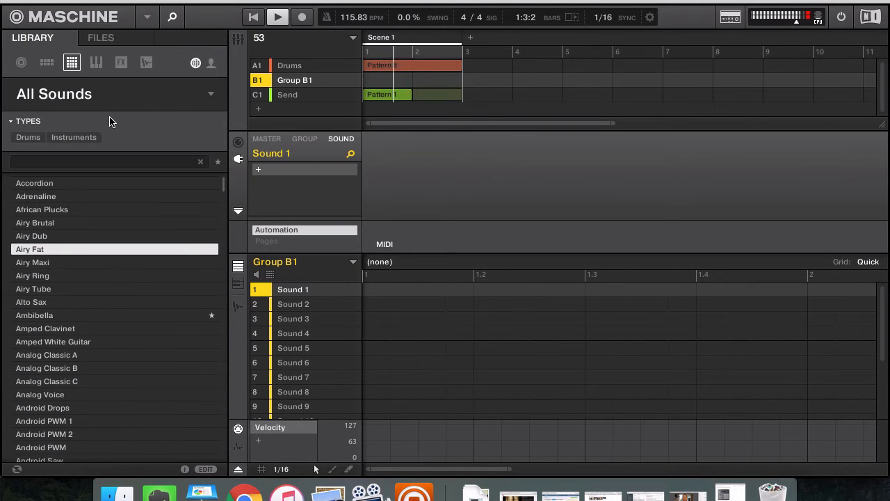
pyautogui.click(83, 137)
pyautogui.click(101, 38)
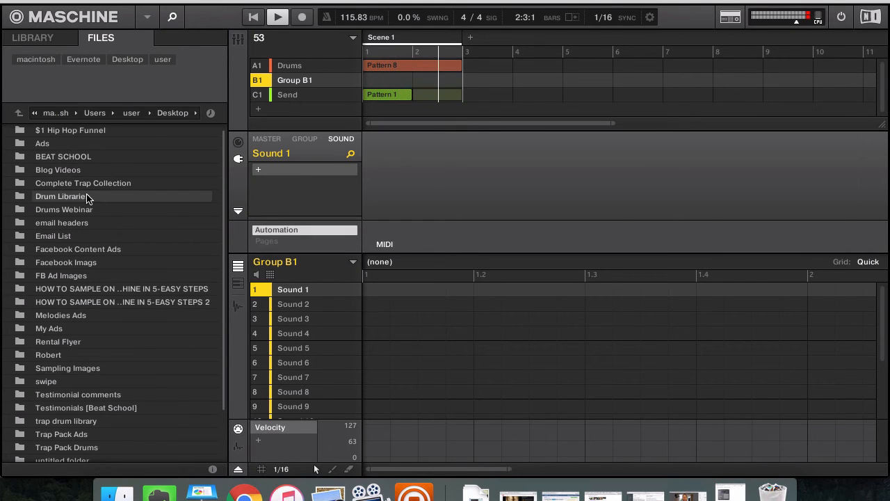
pyautogui.doubleClick(84, 183)
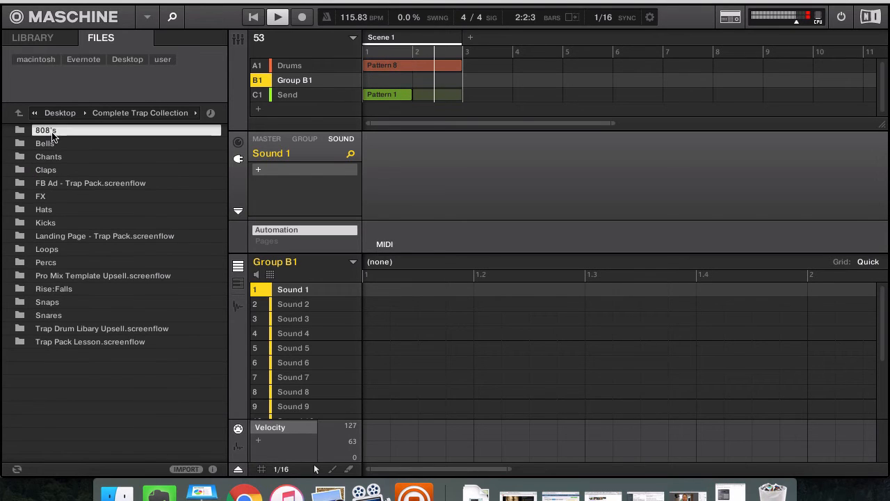
pyautogui.doubleClick(46, 130)
# Step: Audition the samples in the 808's folder against the playing drums
pyautogui.click(70, 156)
pyautogui.press('Up')
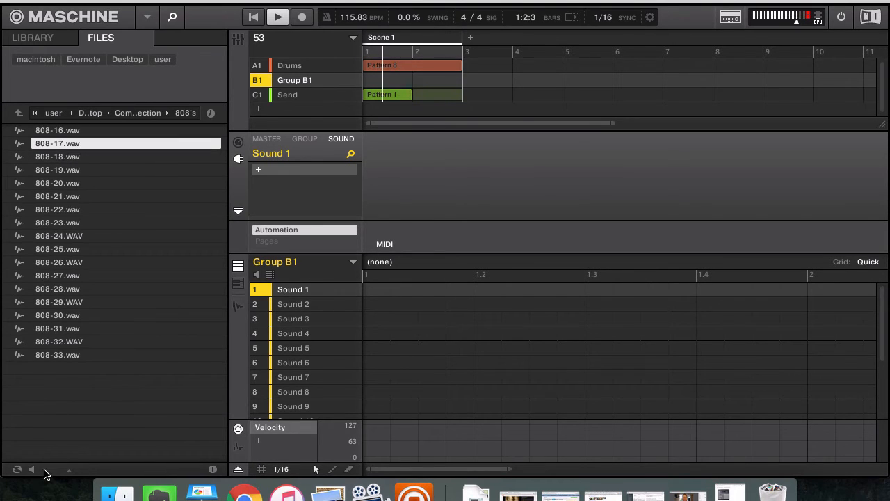
pyautogui.click(72, 184)
pyautogui.press('Up')
pyautogui.press('Up')
pyautogui.press('Up')
pyautogui.press('Up')
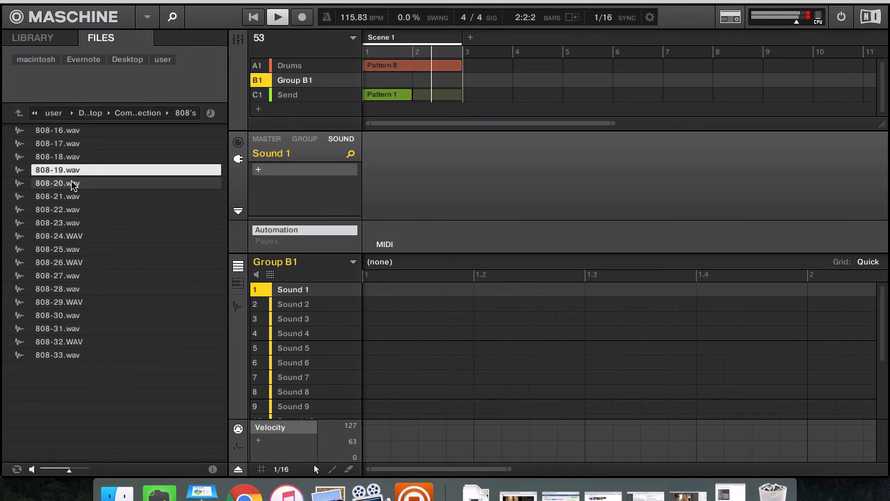
pyautogui.press('Down')
pyautogui.press('Down')
pyautogui.press('Down')
pyautogui.press('Down')
pyautogui.press('Down')
pyautogui.press('Down')
pyautogui.press('Down')
pyautogui.press('Down')
pyautogui.press('Down')
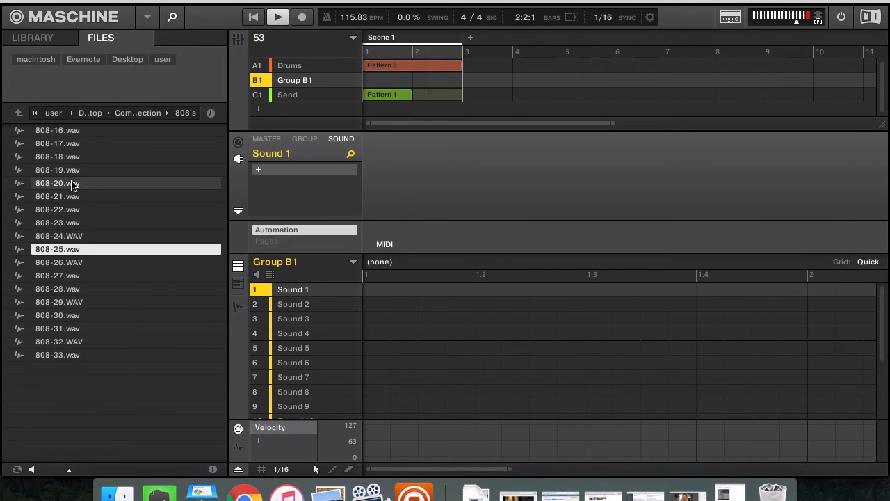
# Step: Compare 808-25.wav with its neighbouring samples and load it into the first sound of Group B1
pyautogui.press('Up')
pyautogui.press('Down')
pyautogui.press('Down')
pyautogui.press('Up')
pyautogui.press('Return')
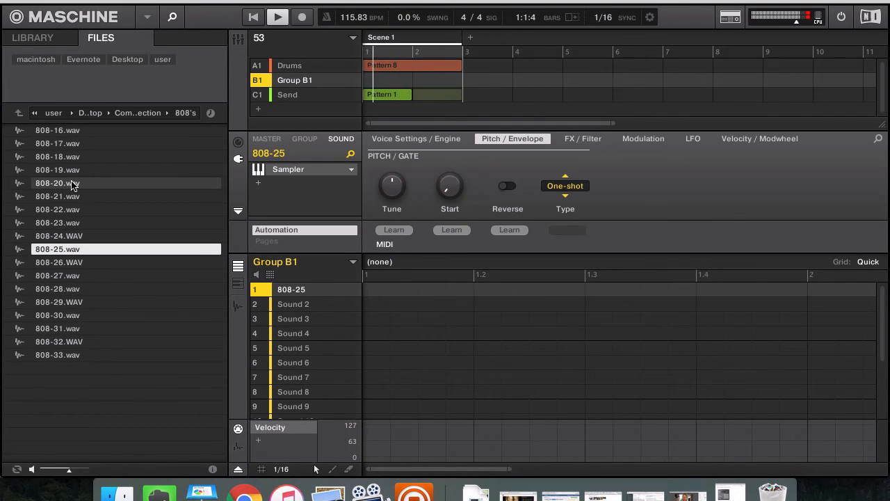
# Step: Show the 808-25 sound in the keyboard view and stop playback
pyautogui.press('k')
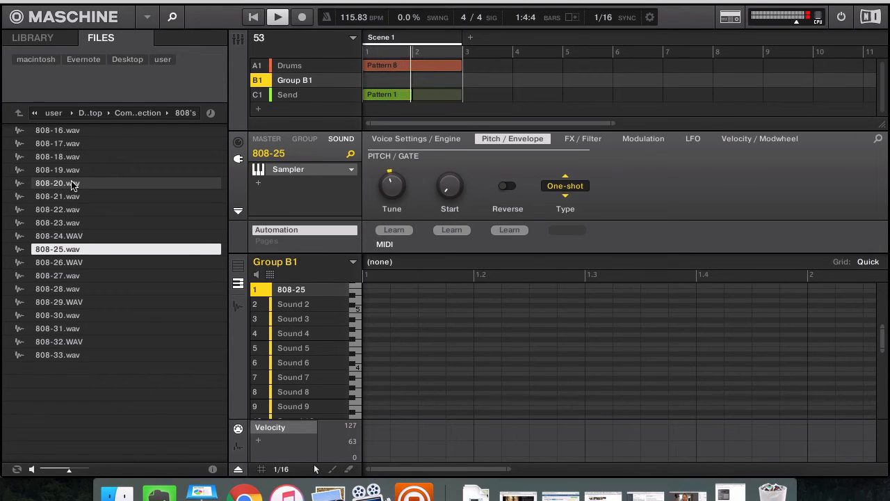
pyautogui.press('space')
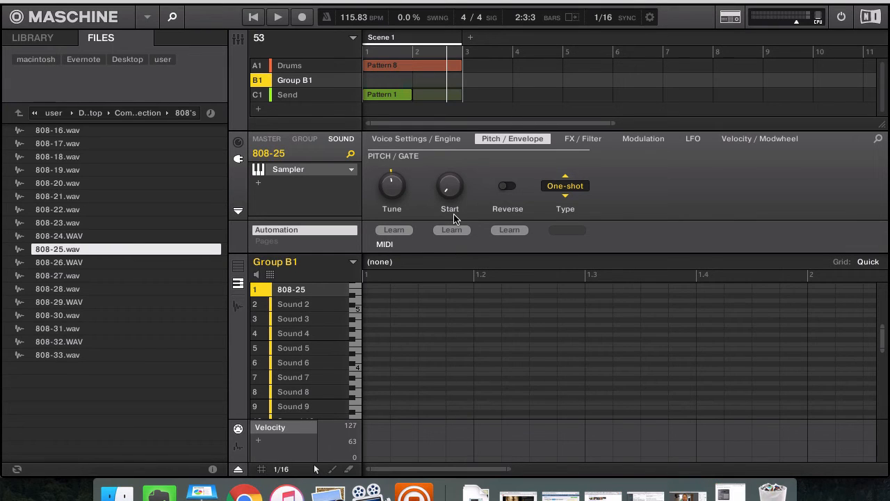
# Step: Select the Drums group and examine how the Pattern 8 notes sit against the grid across both bars
pyautogui.click(306, 65)
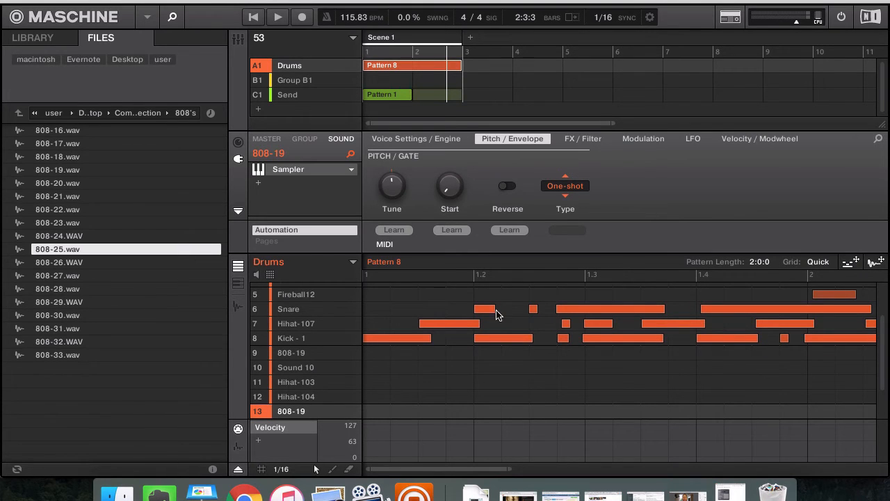
pyautogui.hscroll(5, 481, 357)
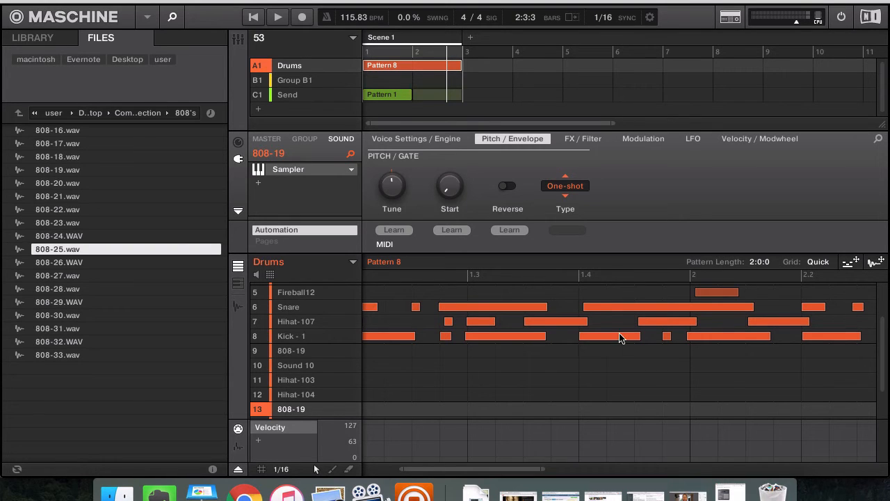
pyautogui.hscroll(5, 717, 339)
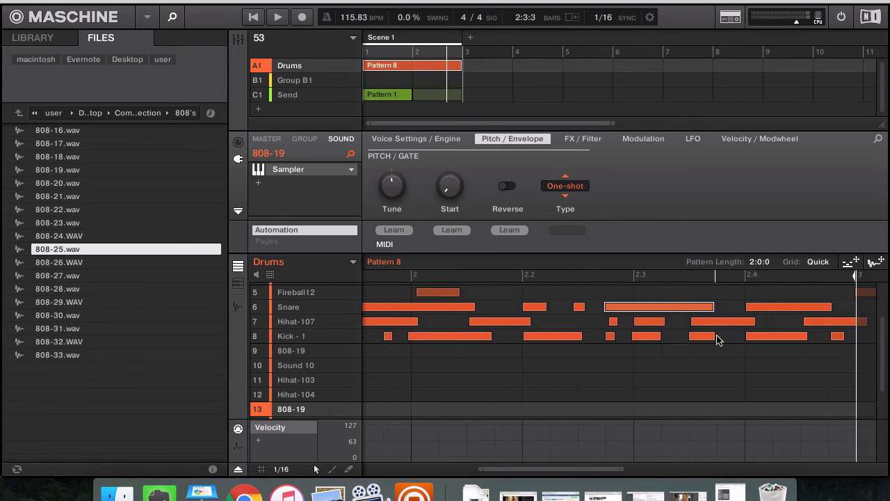
pyautogui.hscroll(-6, 718, 340)
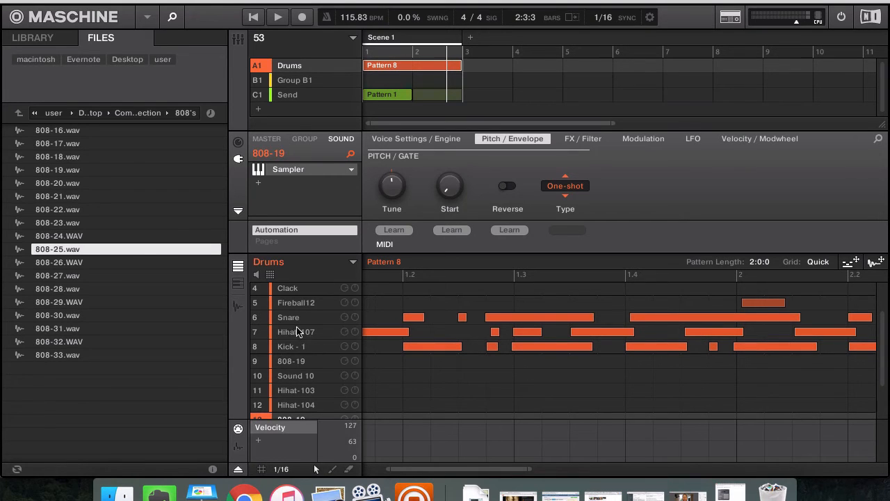
pyautogui.hscroll(1, 487, 334)
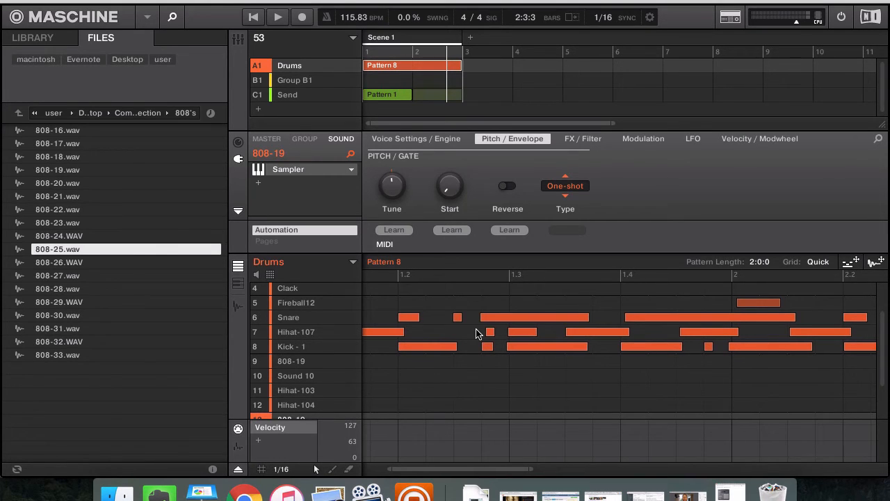
pyautogui.hscroll(10, 477, 334)
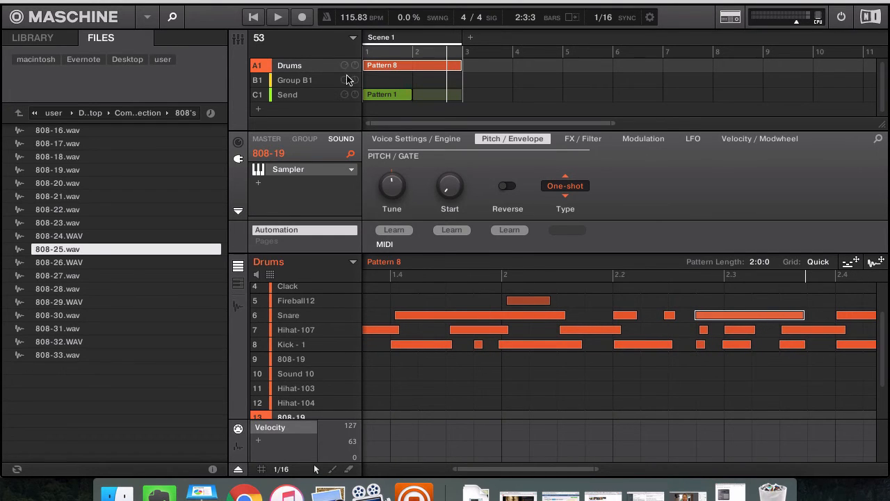
# Step: Copy the Drums group, add a new group directly below it, and paste the copy there
pyautogui.rightClick(303, 72)
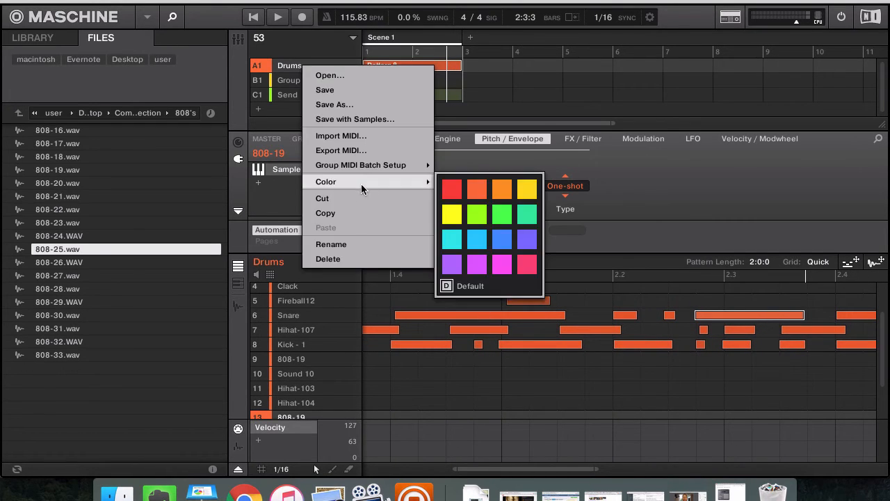
pyautogui.click(353, 211)
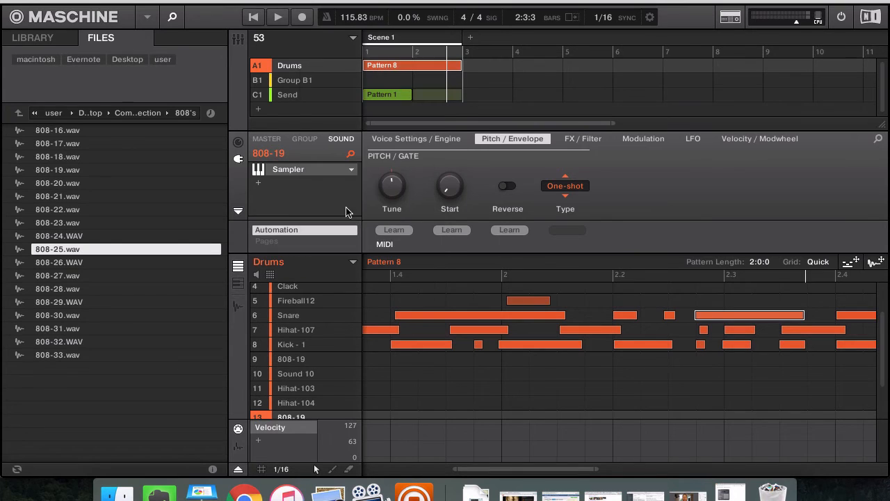
pyautogui.click(258, 109)
pyautogui.moveTo(289, 96); pyautogui.dragTo(293, 75)
pyautogui.rightClick(297, 82)
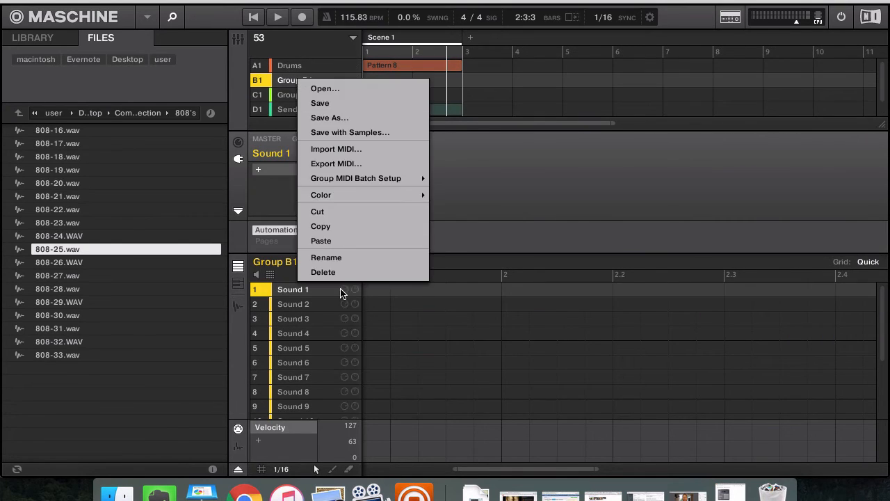
pyautogui.click(330, 242)
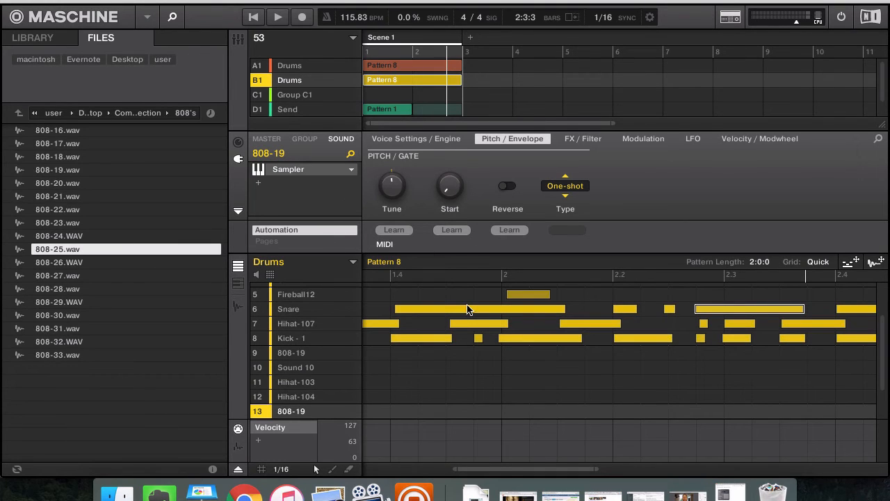
# Step: Enable the 1/16 step grid and quantize all notes in the copied drum group's Pattern 8
pyautogui.click(635, 404)
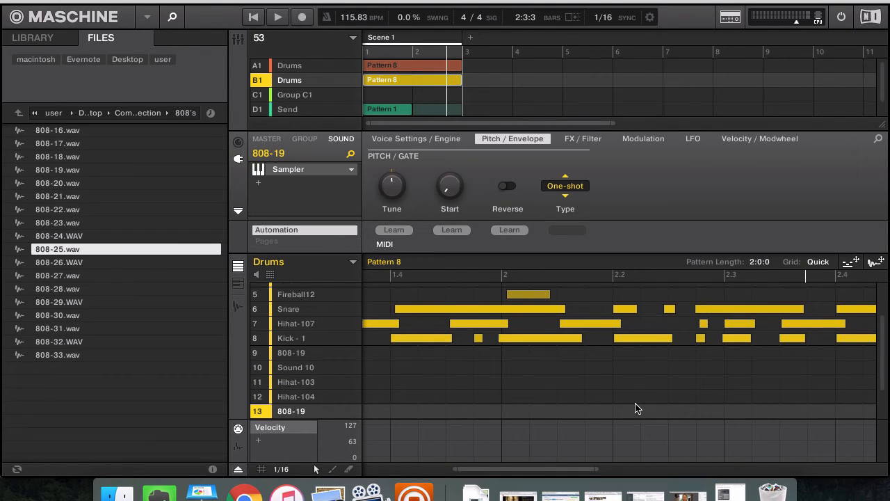
pyautogui.click(263, 471)
pyautogui.press('super+u')
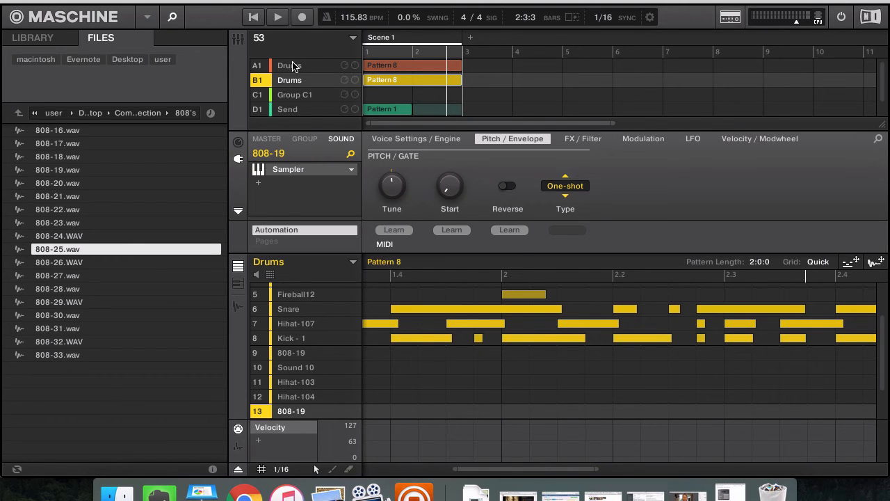
# Step: Rename the copied group Quantized Drums and the original group Hybrid Drums
pyautogui.doubleClick(285, 80)
pyautogui.press('Left')
pyautogui.write('Quantized')
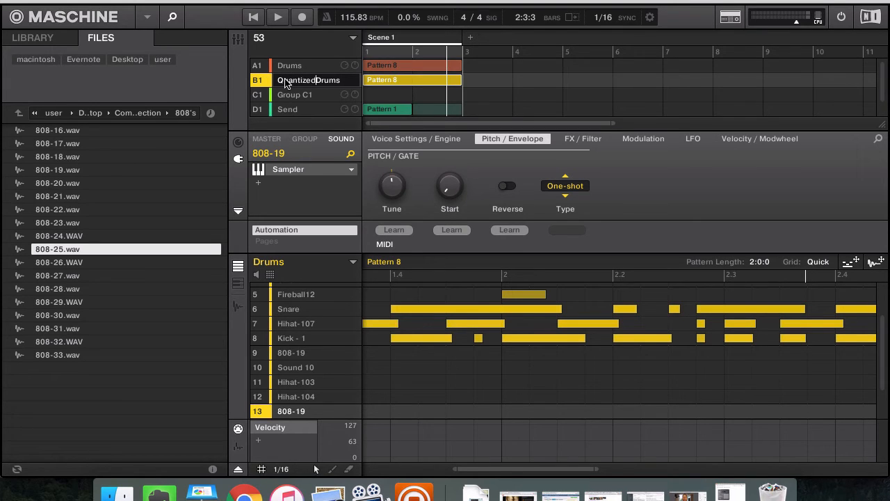
pyautogui.click(279, 68)
pyautogui.press('Left')
pyautogui.write('H')
pyautogui.write('ybrid')
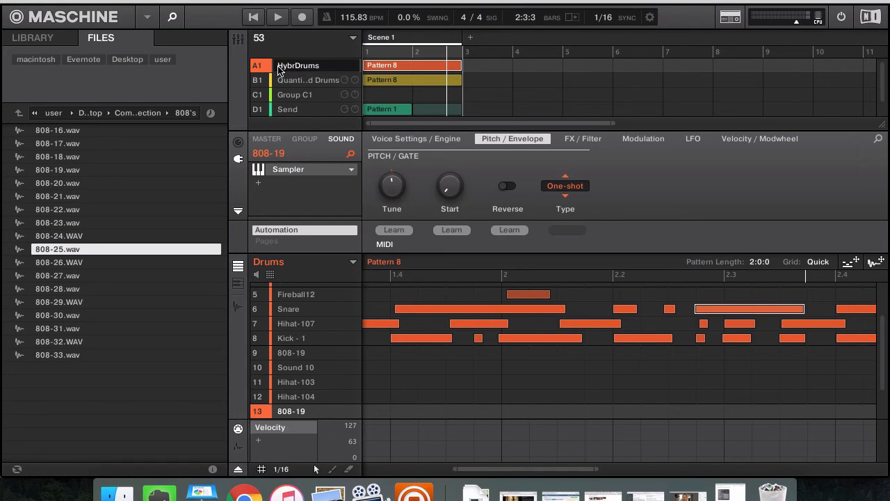
# Step: Mute Hybrid Drums, play the Quantized Drums pattern on its own, and stop playback
pyautogui.click(304, 80)
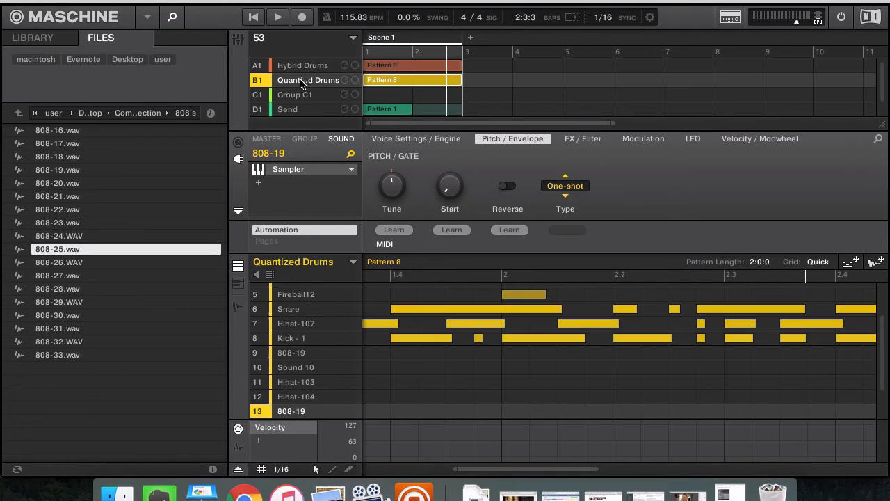
pyautogui.click(264, 65)
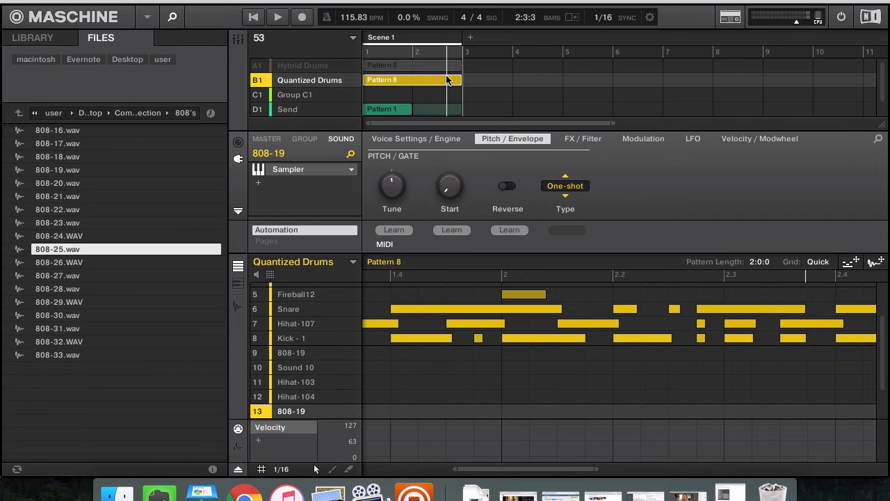
pyautogui.press('space')
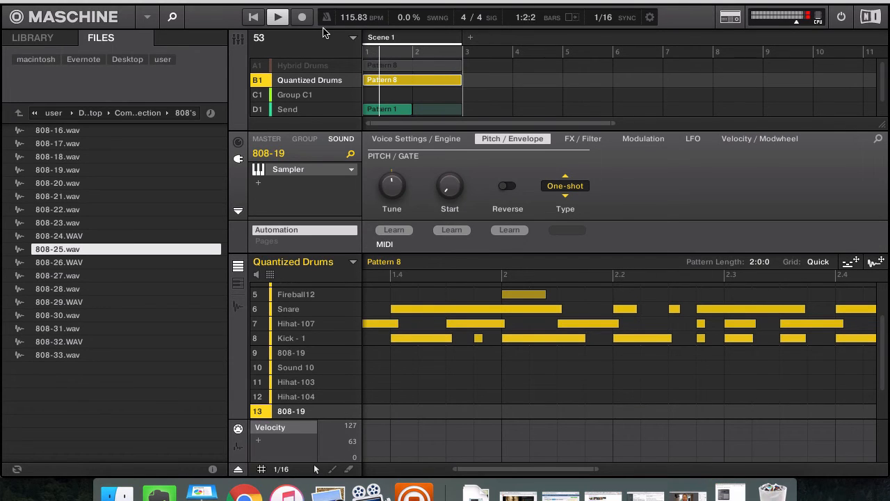
pyautogui.click(550, 397)
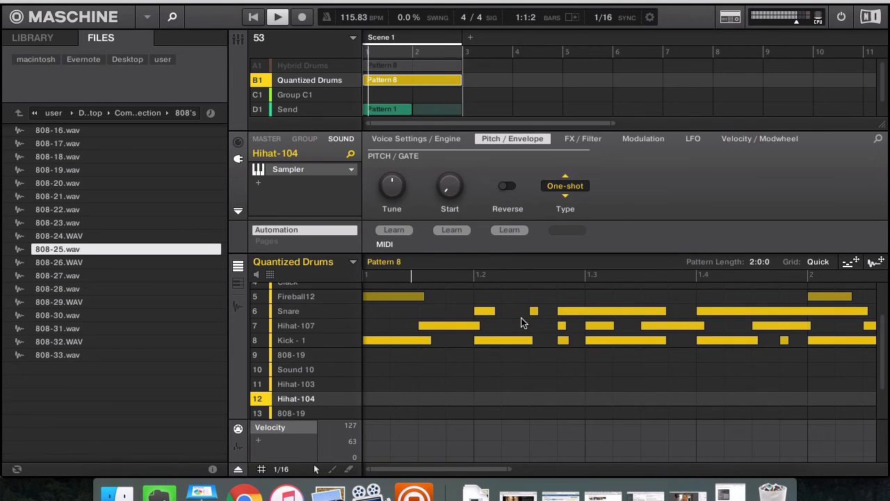
pyautogui.press('space')
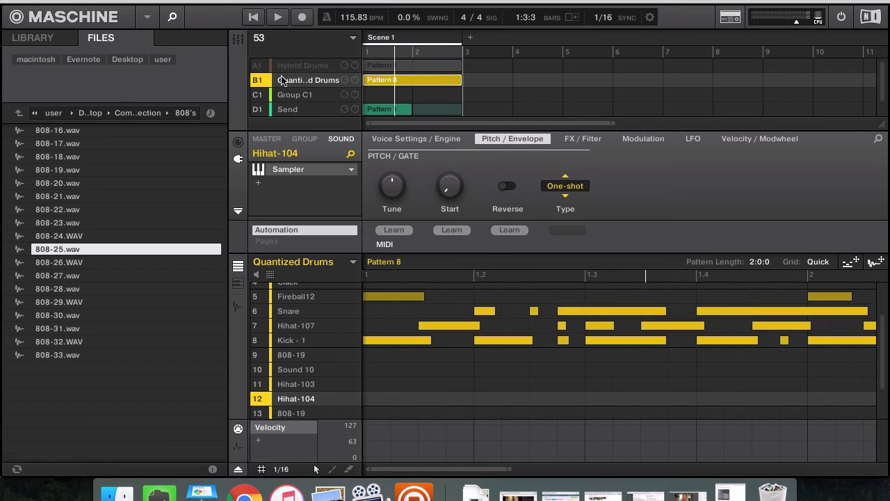
# Step: Mute Quantized Drums, unmute Hybrid Drums, and play the pattern at a higher volume
pyautogui.click(257, 78)
pyautogui.click(260, 69)
pyautogui.press('space')
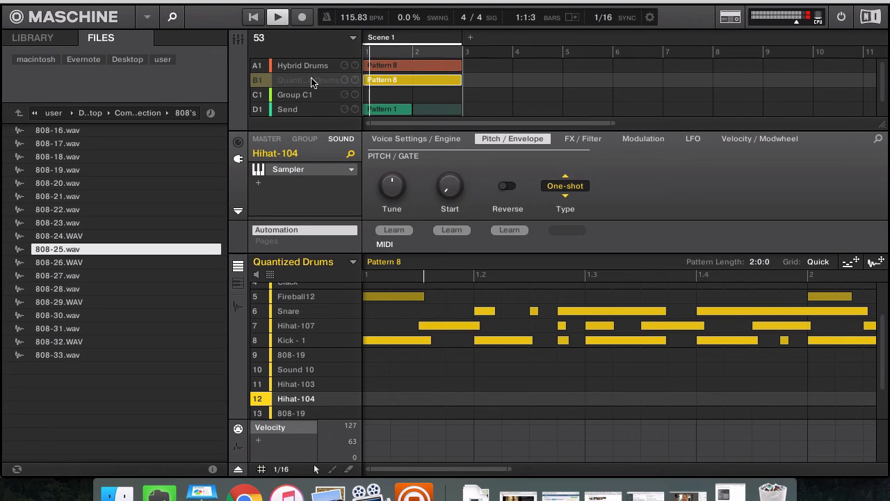
pyautogui.press('XF86AudioRaiseVolume')
# Step: Compare the Kick - 1 note timing in Quantized Drums and Hybrid Drums around beats 1.4 to 2.3, and stop playback
pyautogui.scroll(1, 699, 370)
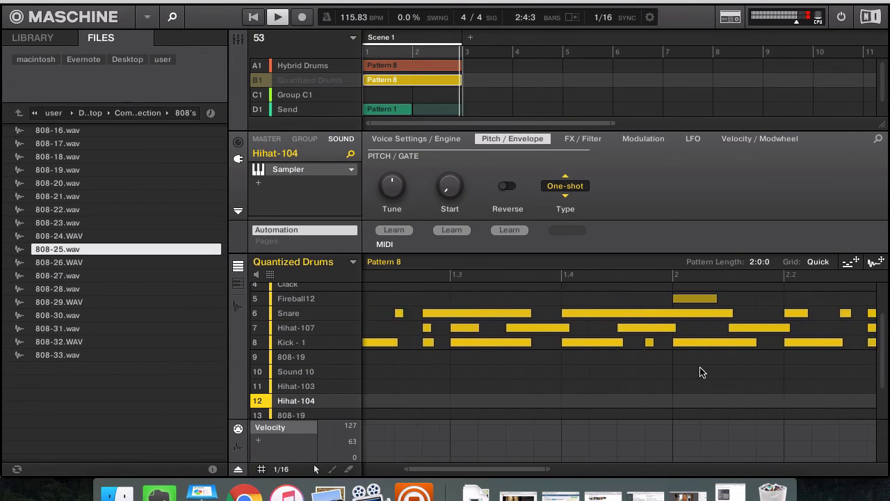
pyautogui.hscroll(2, 738, 350)
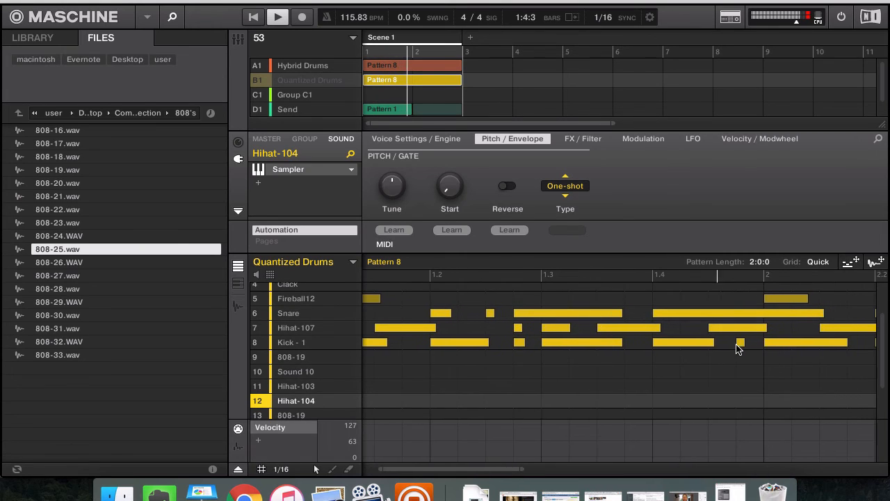
pyautogui.click(756, 343)
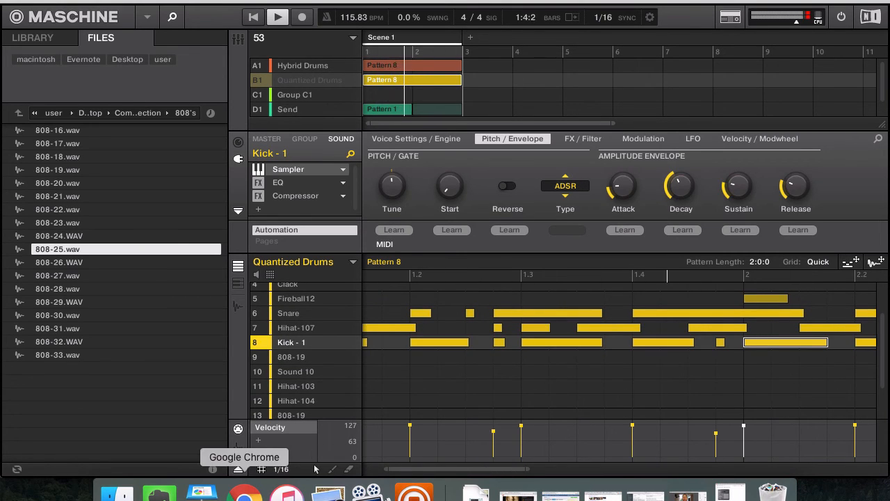
pyautogui.click(261, 66)
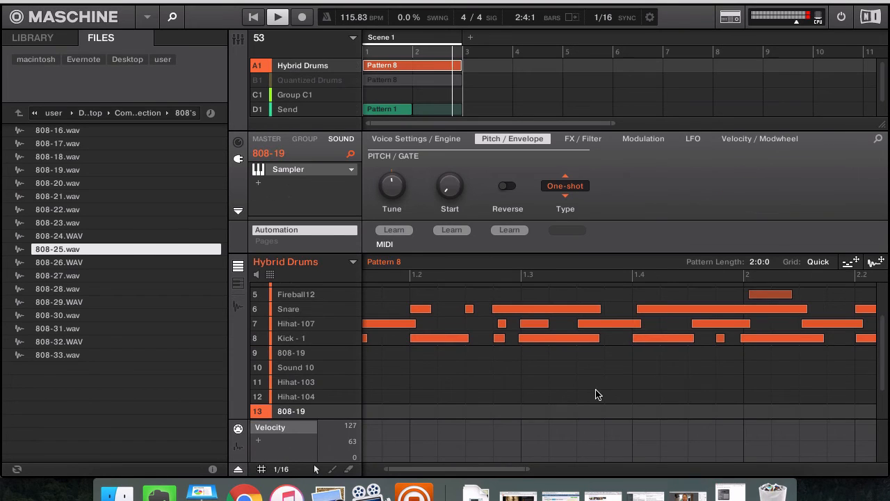
pyautogui.click(749, 339)
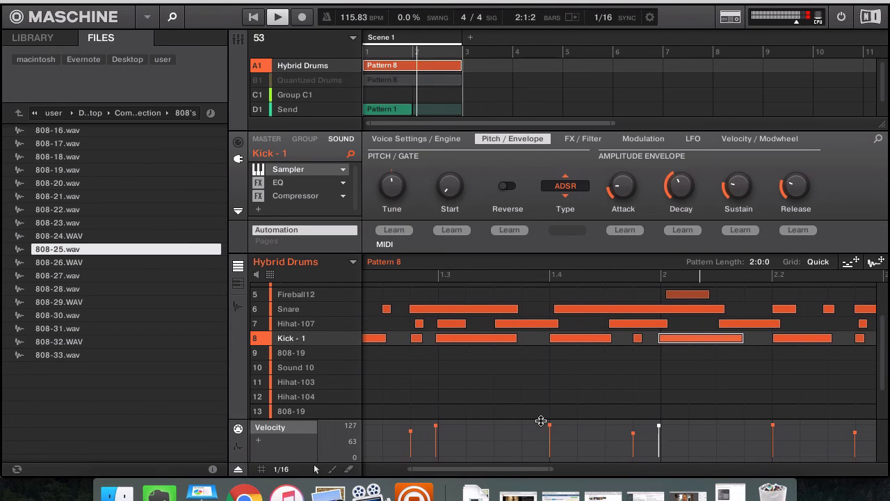
pyautogui.click(633, 339)
pyautogui.click(634, 339)
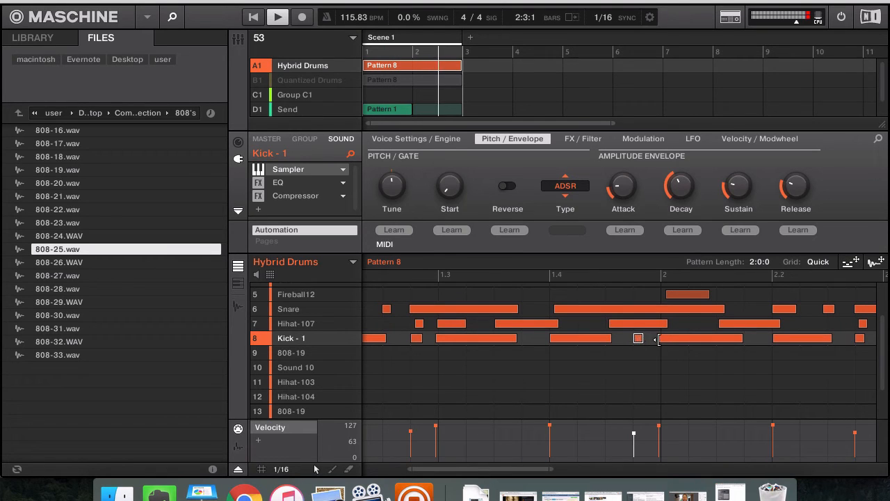
pyautogui.hscroll(5, 736, 357)
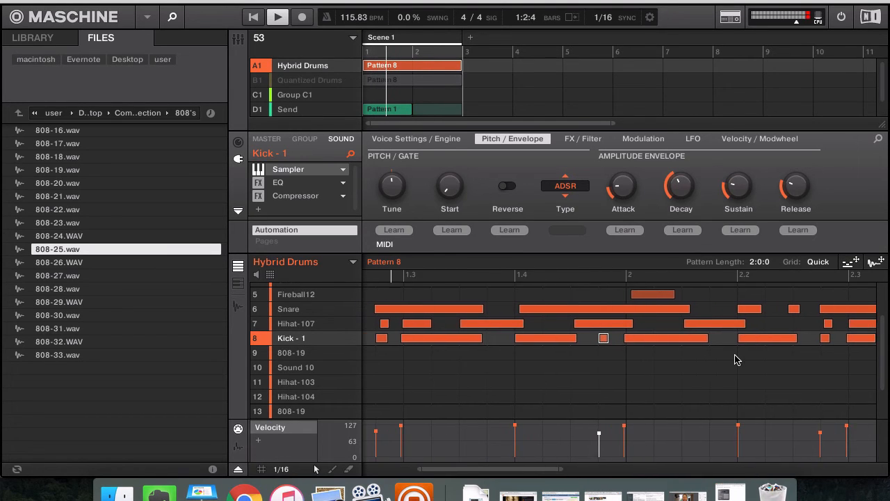
pyautogui.click(710, 338)
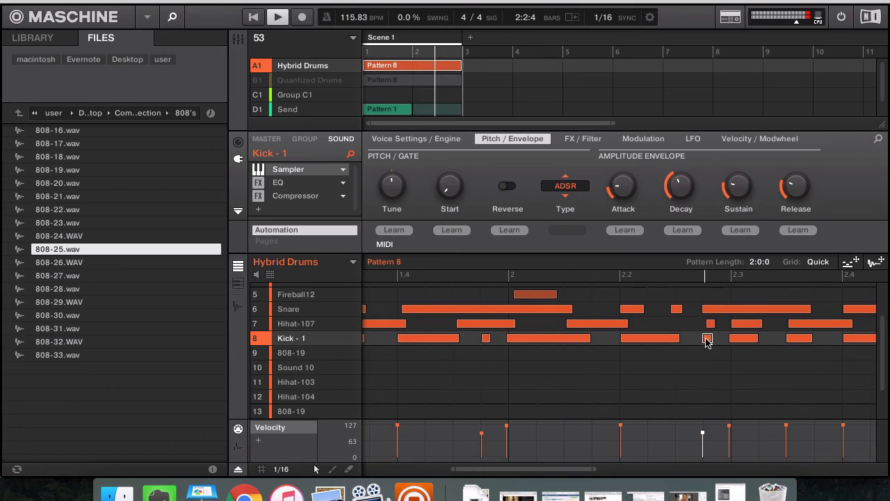
pyautogui.click(737, 338)
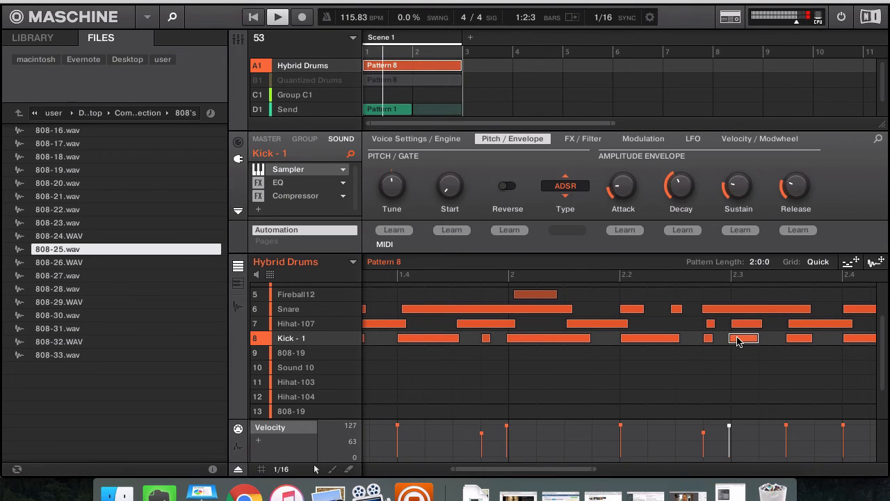
pyautogui.press('space')
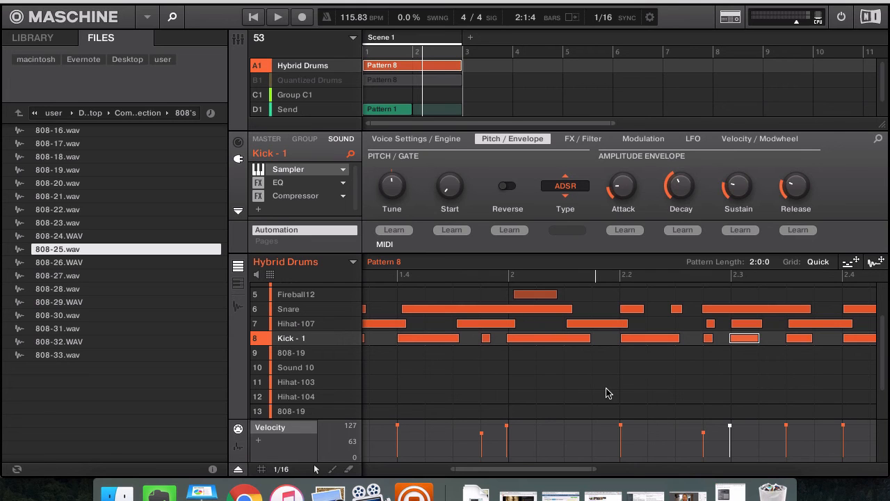
# Step: Switch to Maschine Manual V2.pdf in Preview and skim its page thumbnails across the early, Sampling and Mixing chapters
pyautogui.click(329, 491)
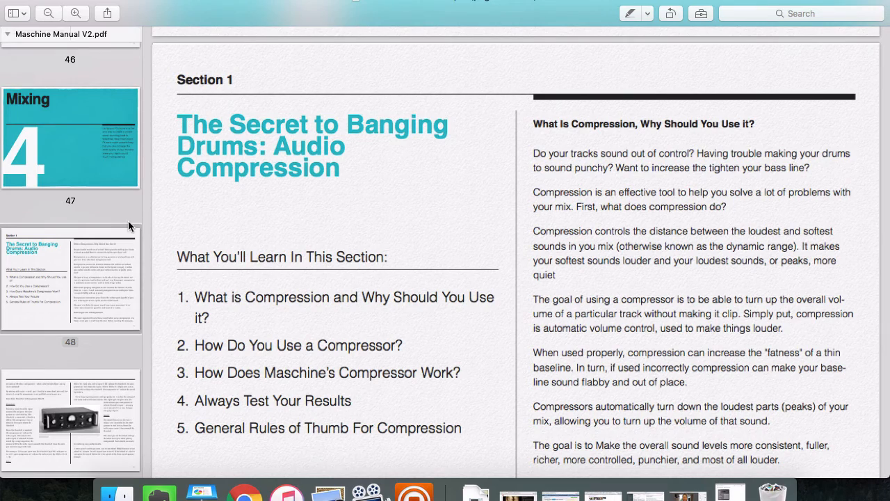
pyautogui.scroll(10, 69, 188)
pyautogui.scroll(-20, 68, 185)
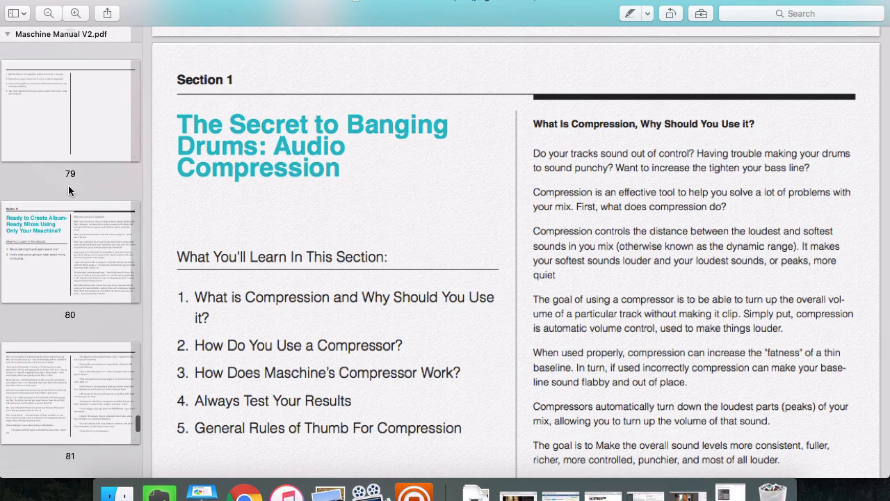
pyautogui.scroll(-2, 68, 185)
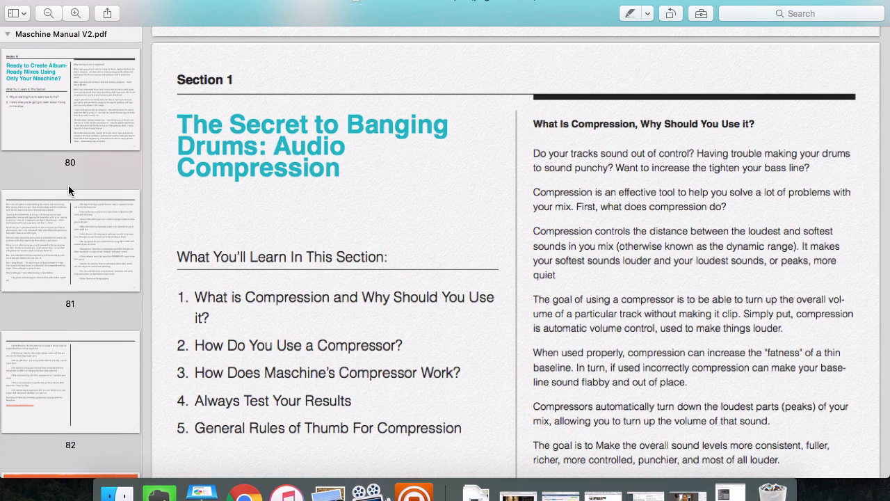
pyautogui.scroll(4, 67, 144)
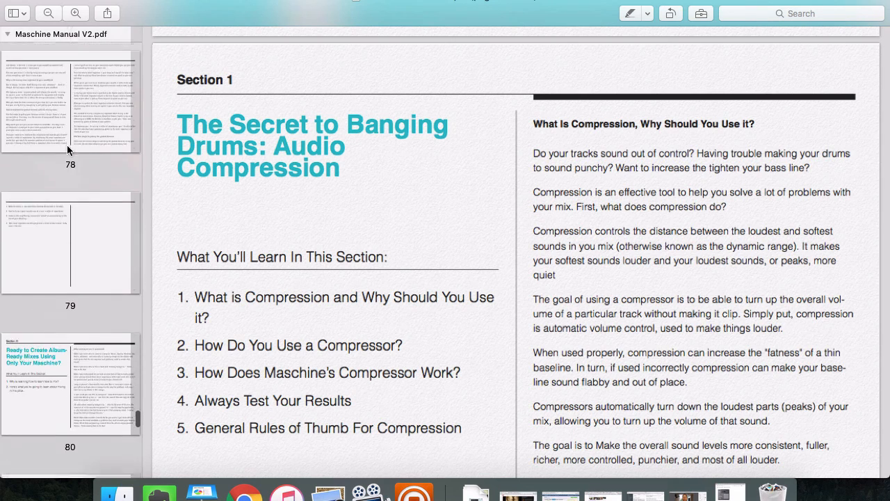
pyautogui.scroll(20, 67, 145)
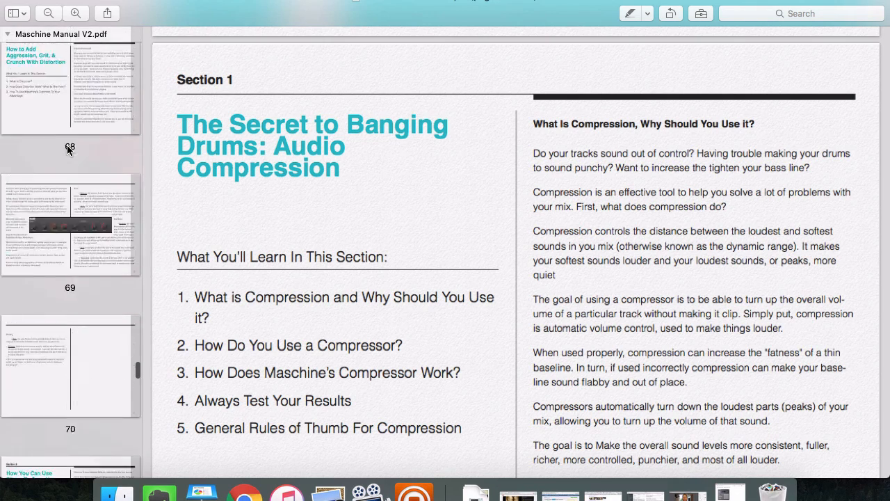
pyautogui.scroll(20, 66, 149)
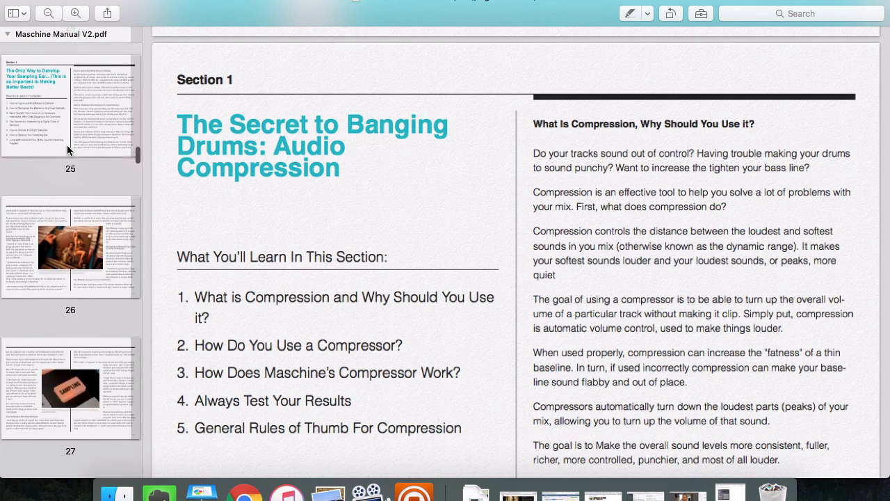
pyautogui.scroll(5, 67, 150)
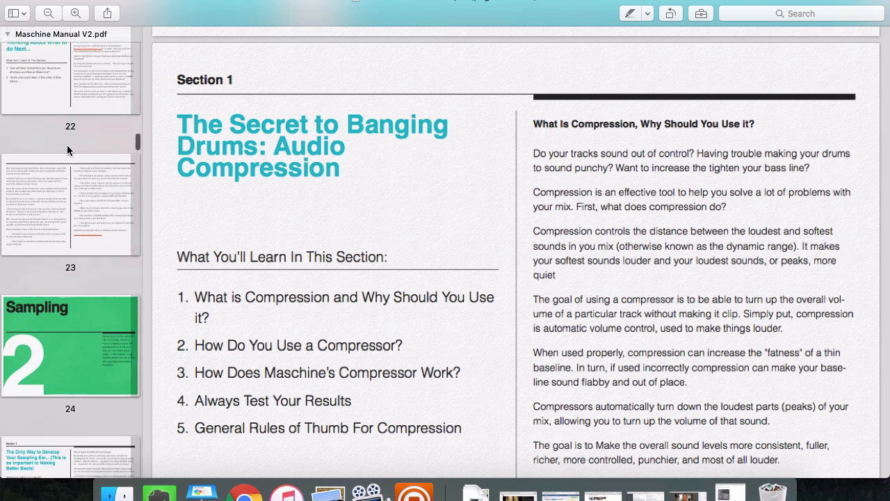
pyautogui.scroll(4, 67, 150)
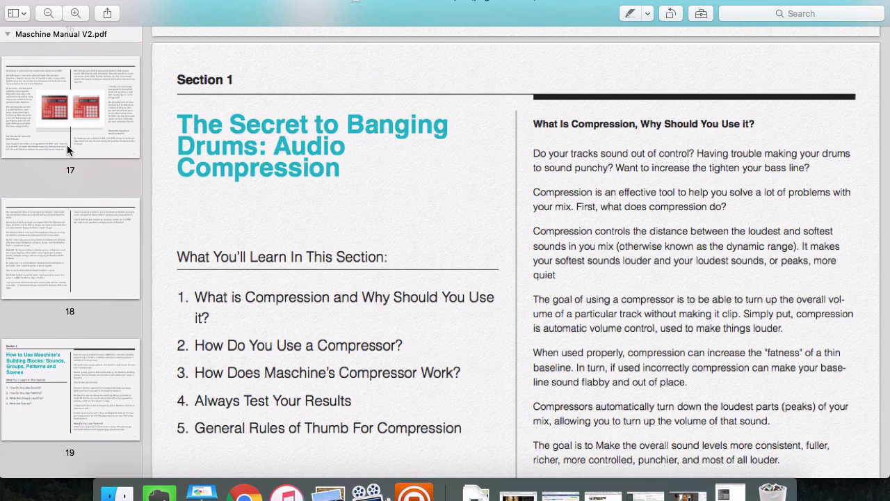
pyautogui.scroll(15, 67, 144)
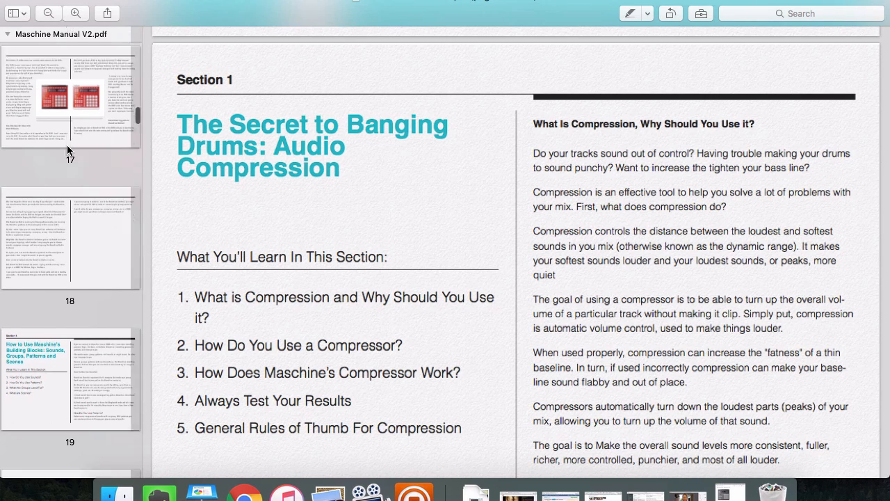
pyautogui.scroll(-20, 66, 145)
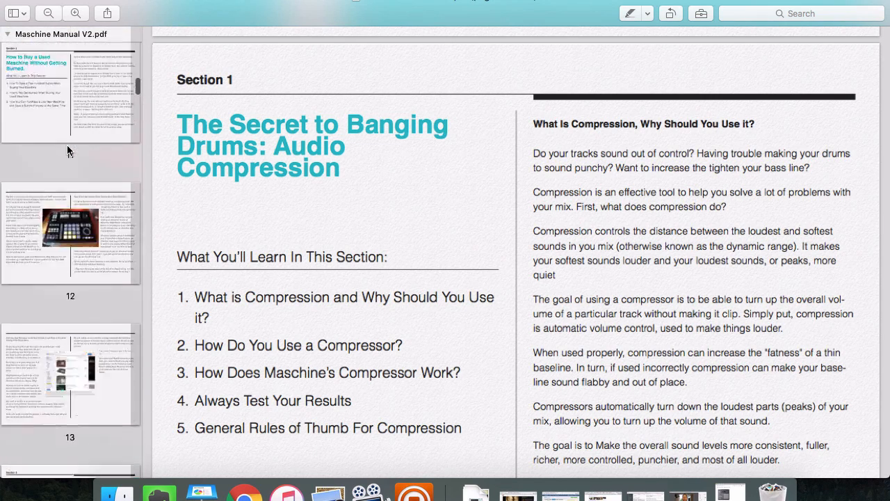
pyautogui.scroll(-20, 67, 148)
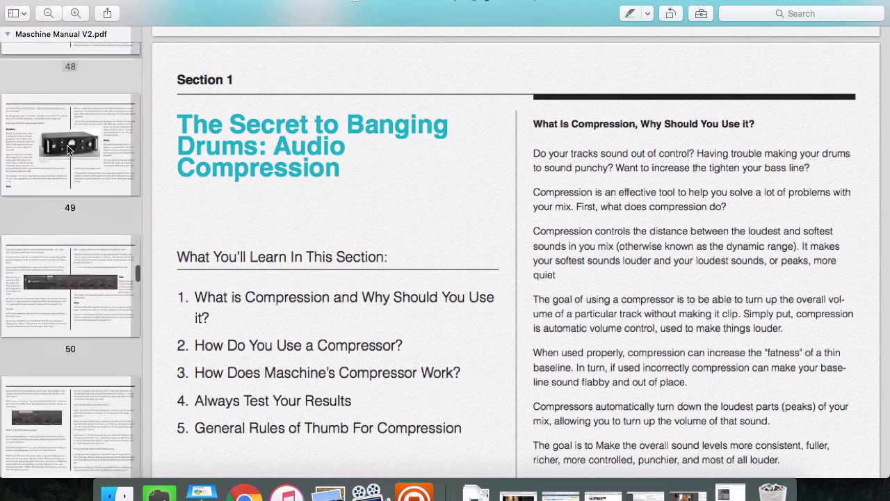
# Step: Find and open Section 9, "How to Make Punchy Kicks With Transient Master", on page 73 of the manual
pyautogui.scroll(-6, 67, 150)
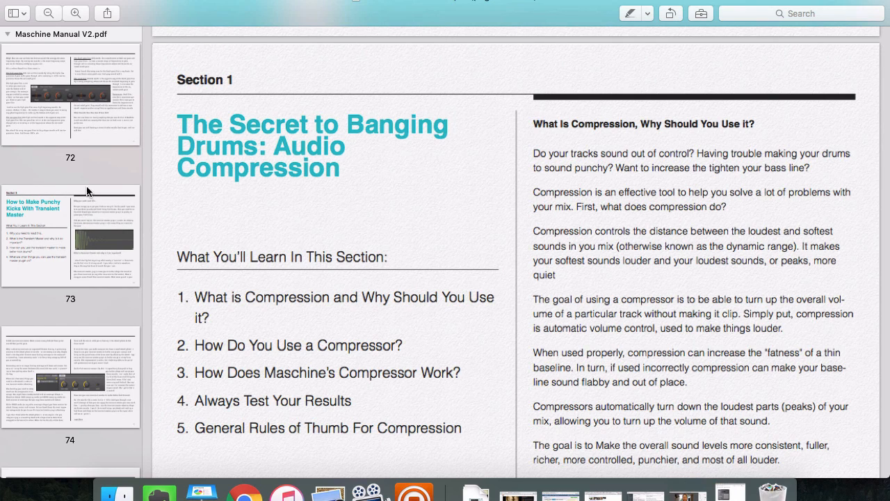
pyautogui.scroll(-5, 80, 236)
pyautogui.scroll(1, 79, 236)
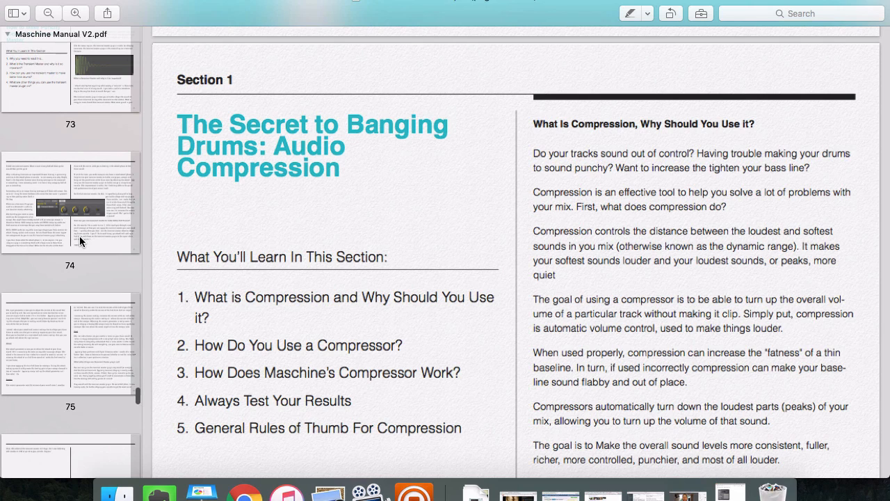
pyautogui.scroll(5, 79, 241)
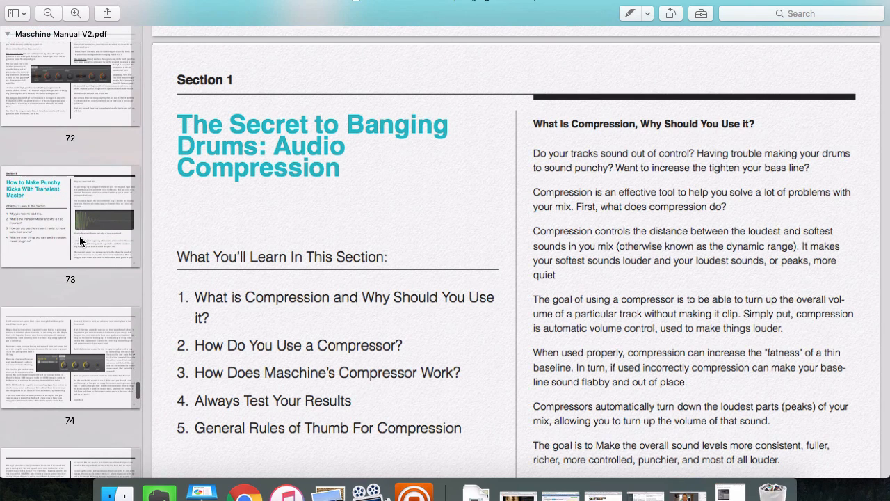
pyautogui.click(74, 230)
# Step: Look through the page thumbnails after Section 9, around the Mixing Module section on page 77
pyautogui.scroll(-5, 114, 226)
pyautogui.scroll(-5, 132, 252)
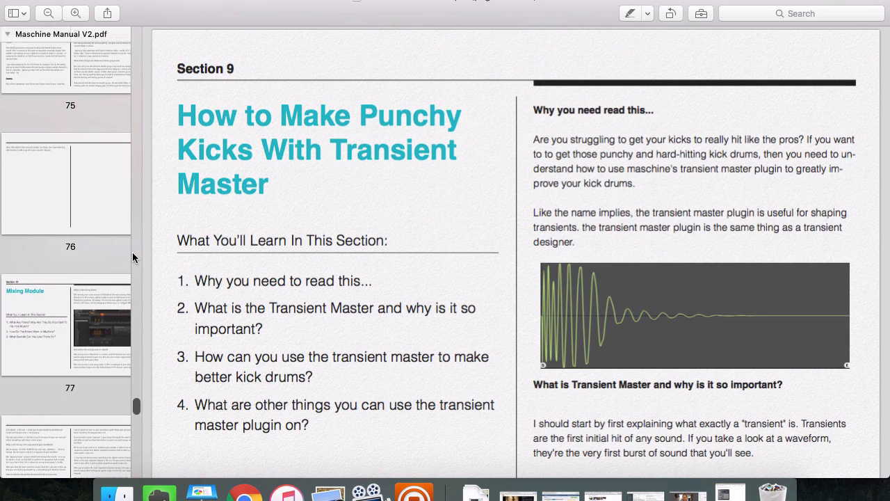
pyautogui.scroll(-4, 129, 247)
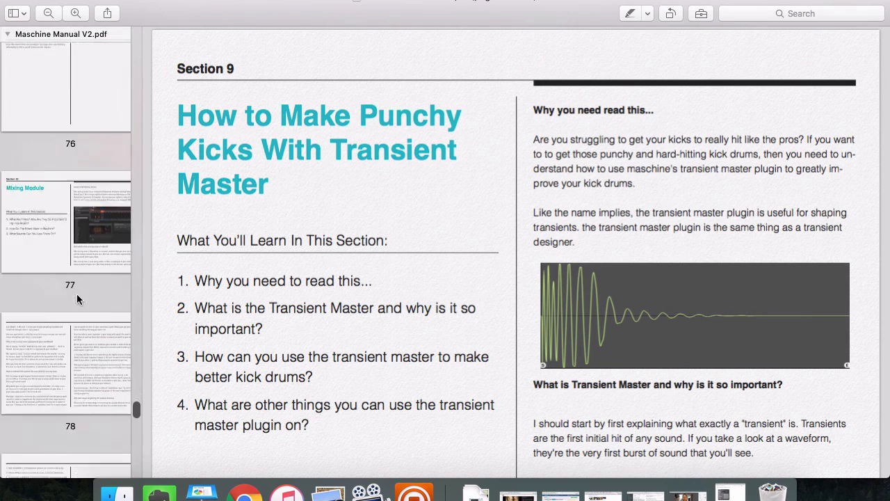